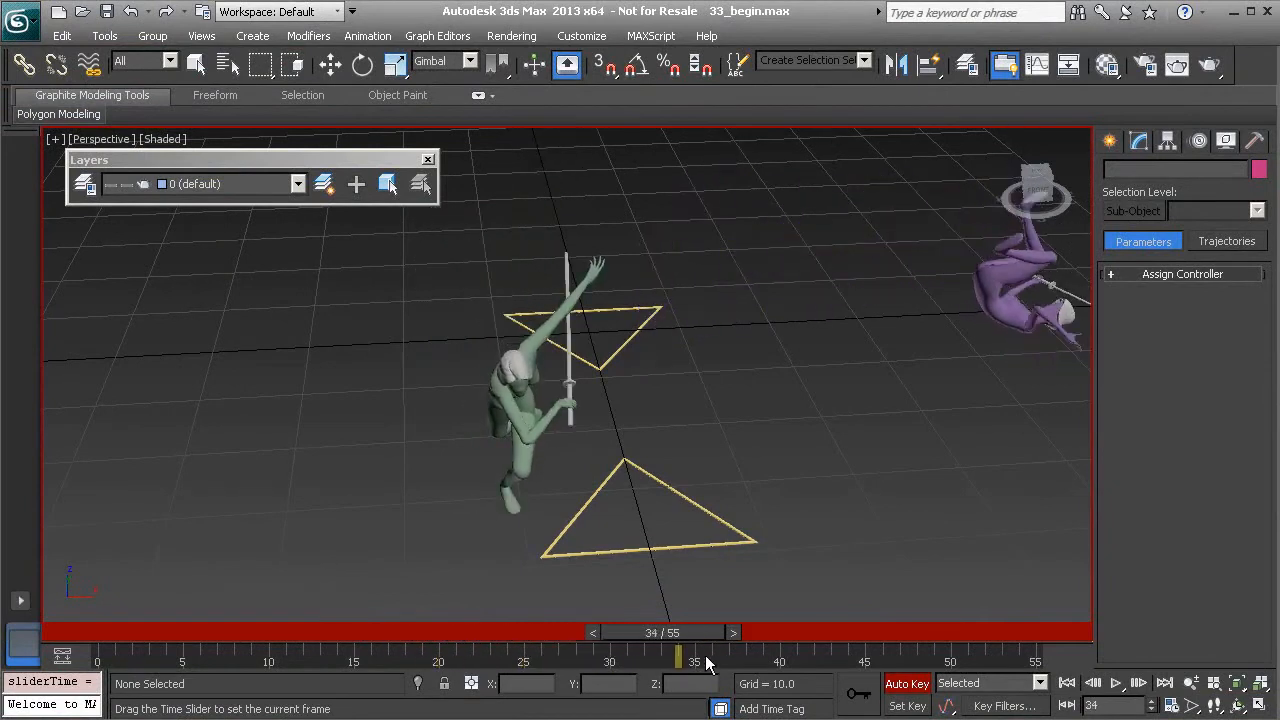
Step: Unhide controls_layer so the character rigs' animation controls are visible around frame 27
middle_click_drag(645, 540, 710, 645, "alt")
left_click_drag(710, 645, 551, 555)
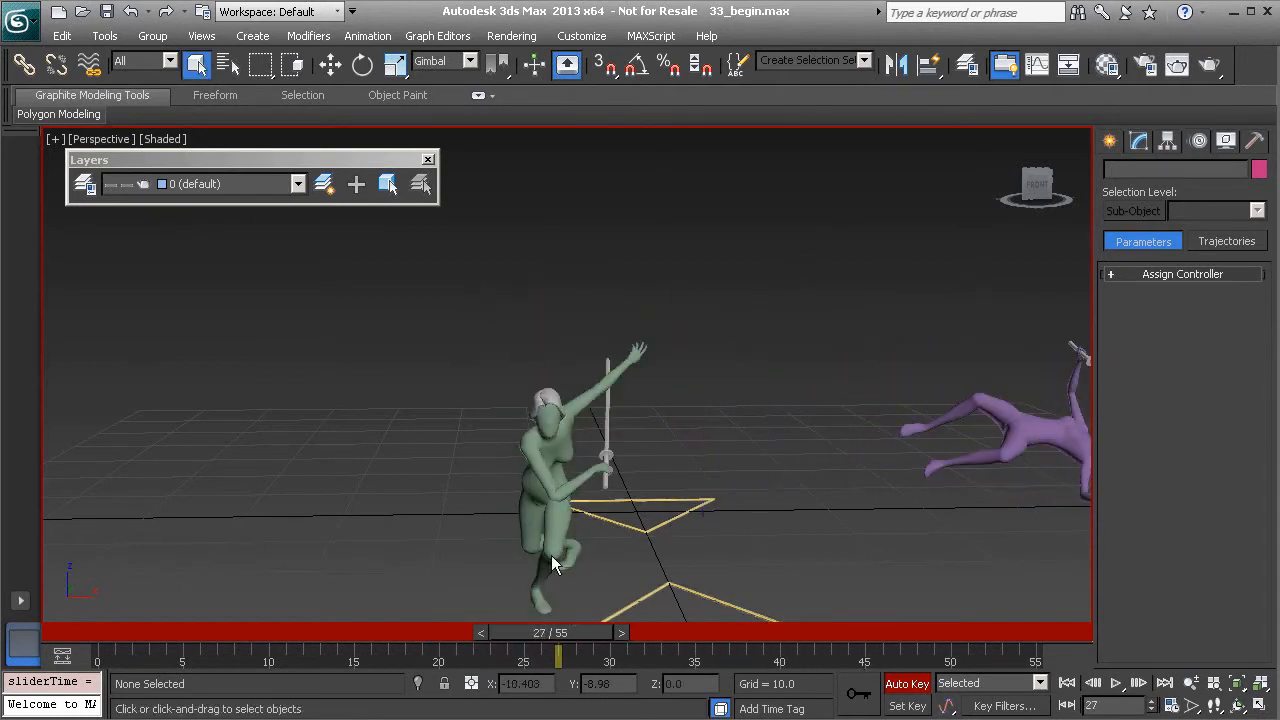
left_click(85, 186)
left_click(214, 350)
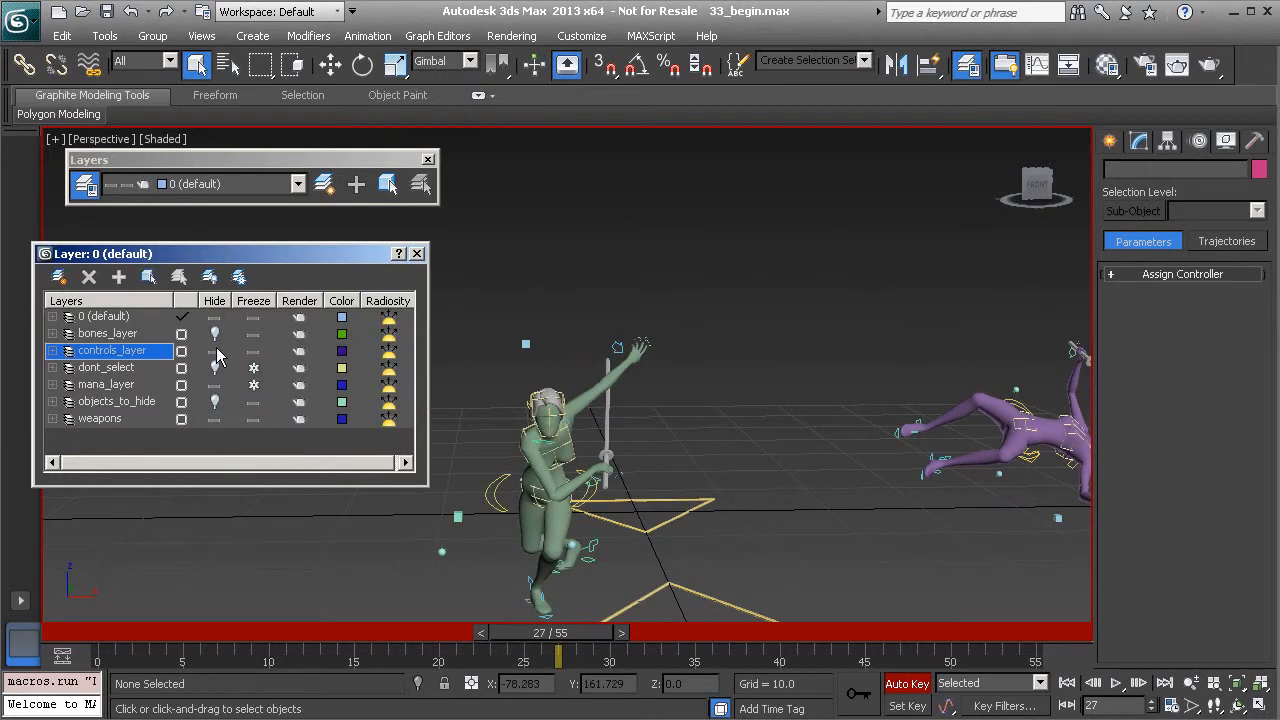
left_click(420, 255)
Step: Select the green character's left arm control, Anim_L_Arm01, and examine the arm's motion from frame 27 to frame 37
middle_click_drag(640, 365, 606, 373, "alt")
scroll(654, 381, "up", 3)
left_click(656, 345)
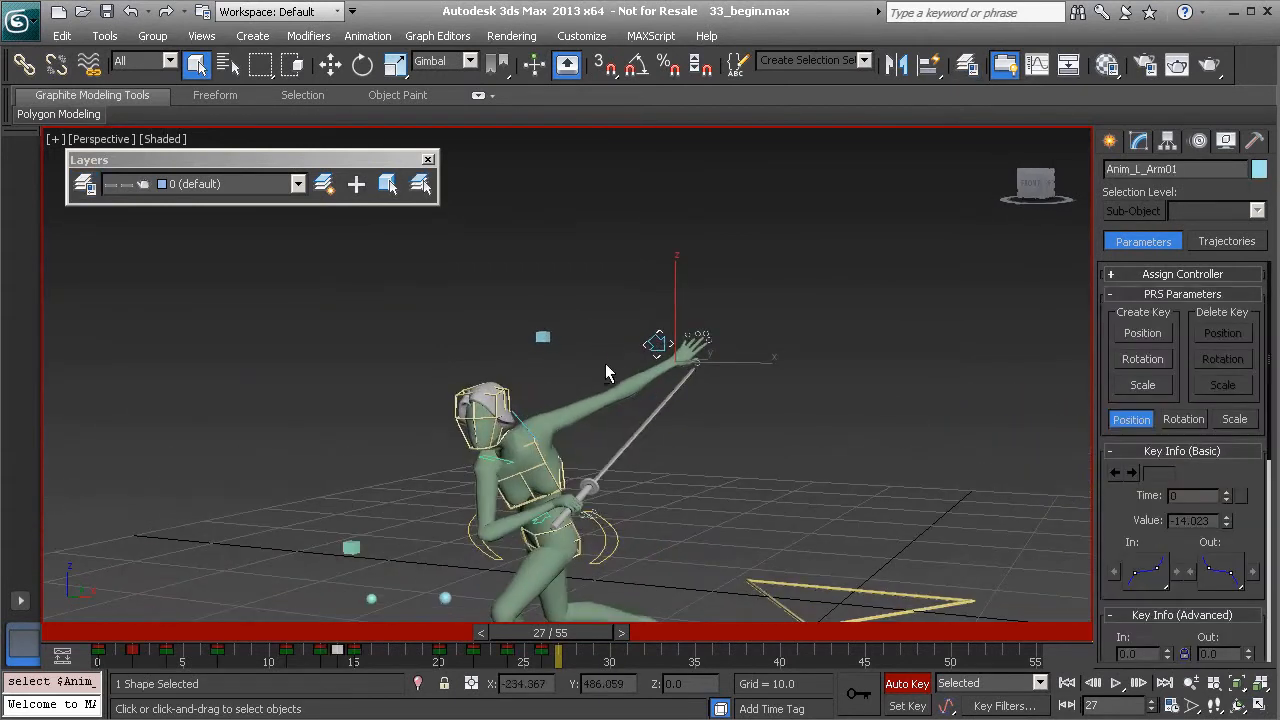
left_click_drag(575, 652, 729, 656)
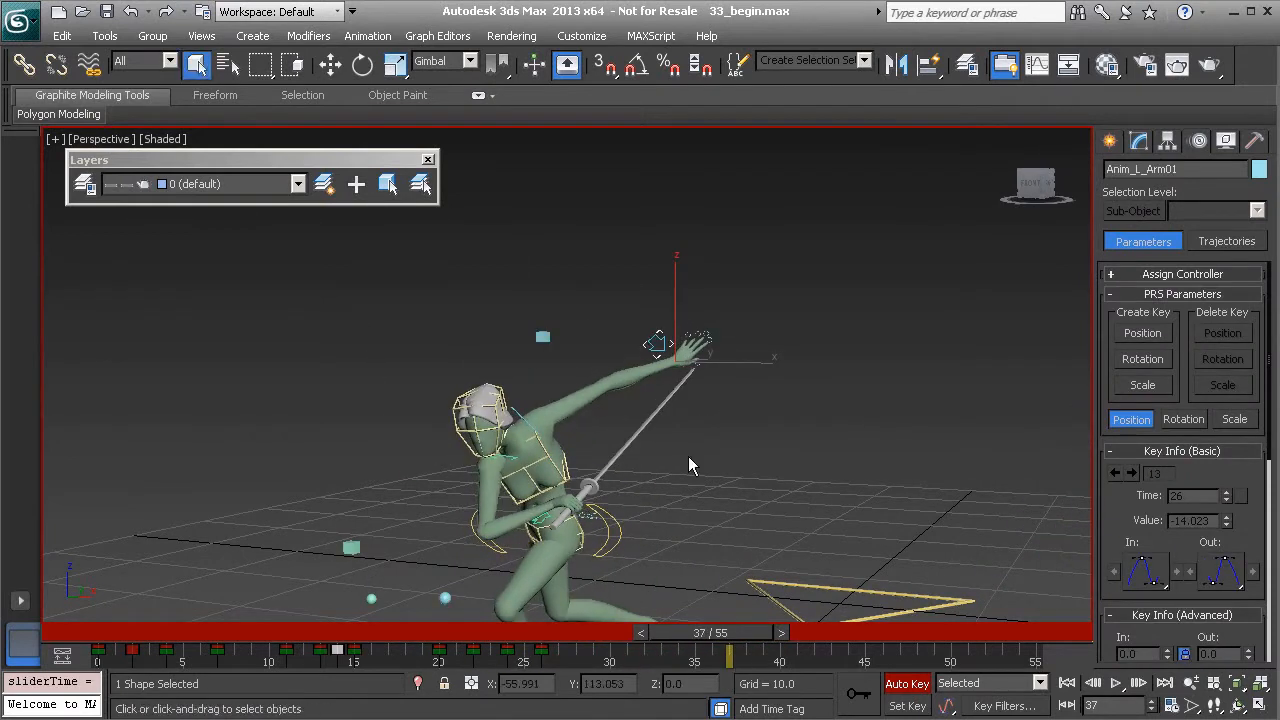
middle_click_drag(730, 584, 715, 372, "alt")
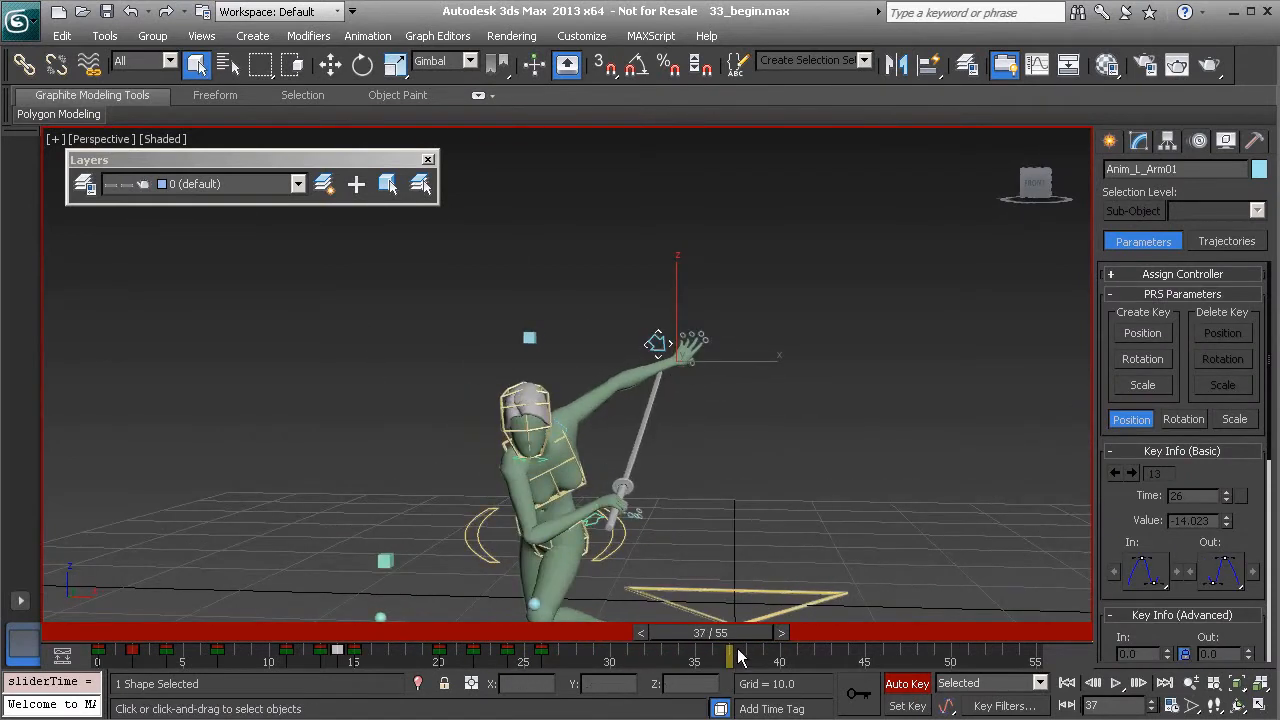
Step: At frame 25, move the green character's left hand control outward and upward, away from the body
left_click_drag(735, 645, 550, 677)
middle_click_drag(700, 550, 630, 545, "alt")
mouse_move(543, 631)
left_mouse_down()
mouse_move(528, 638)
mouse_move(567, 643)
mouse_move(551, 643)
left_mouse_up()
middle_click_drag(648, 440, 718, 440, "alt")
scroll(651, 463, "up", 3)
key("w")
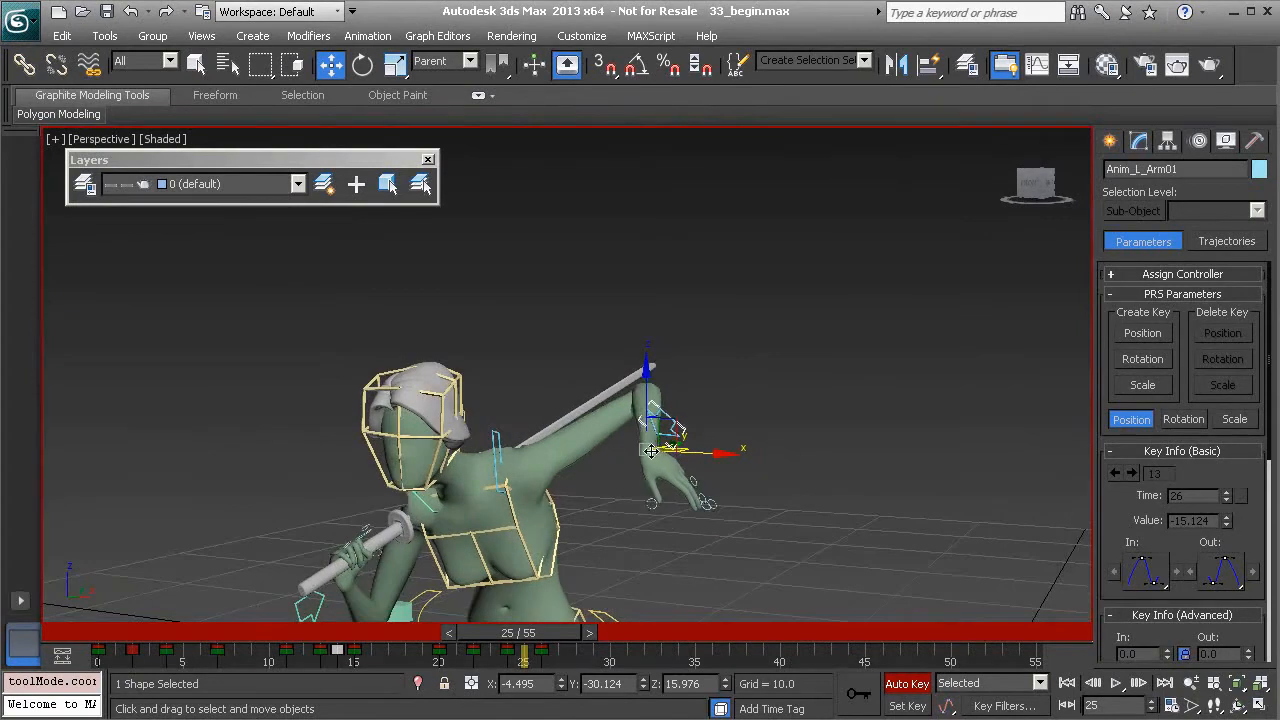
left_click_drag(724, 422, 738, 400)
middle_click_drag(738, 400, 706, 426, "alt")
left_click_drag(707, 408, 722, 396)
Step: Rotate the left hand control at frame 25 to adjust the wrist angle
key("e")
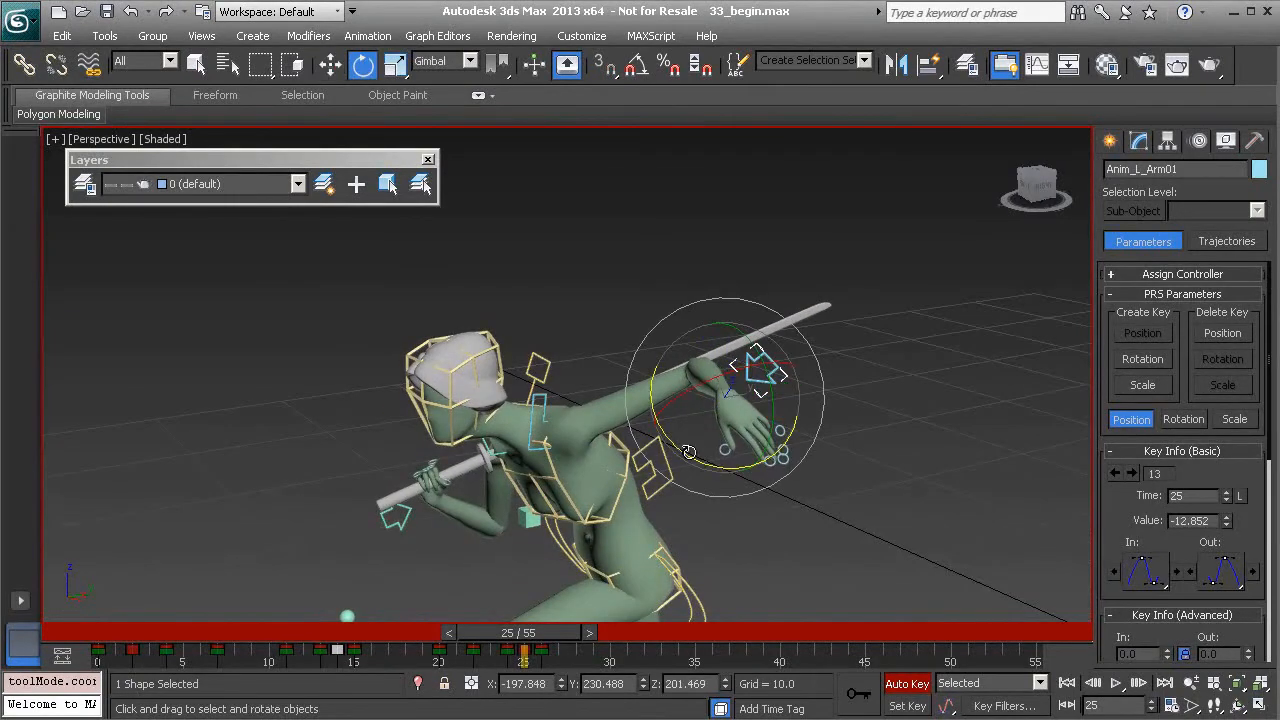
left_click_drag(686, 456, 766, 384)
middle_click_drag(766, 384, 740, 442, "alt")
left_click_drag(762, 452, 744, 448)
middle_click_drag(744, 448, 732, 466, "alt")
Step: Examine the left hand and arm pose from frame 26 to frame 30
mouse_move(541, 635)
left_mouse_down()
mouse_move(509, 635)
mouse_move(556, 637)
left_mouse_up()
key("e")
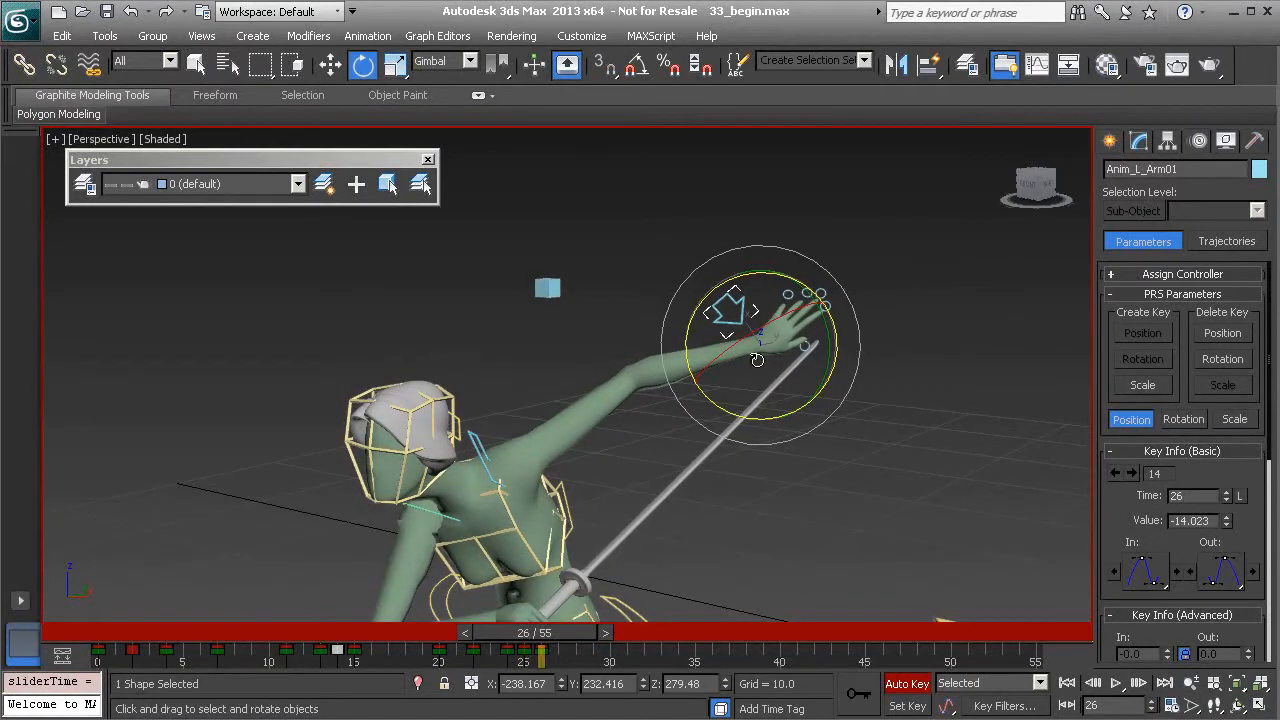
middle_click_drag(553, 600, 586, 650, "alt")
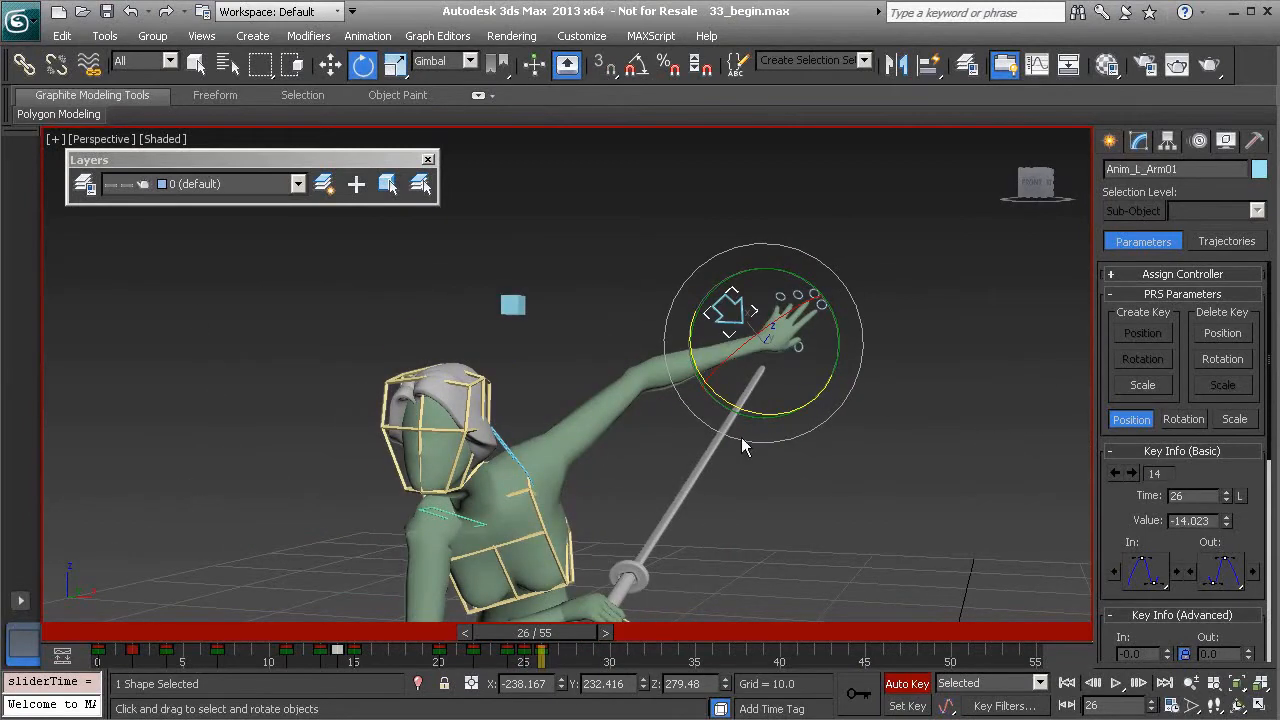
left_click_drag(550, 635, 598, 646)
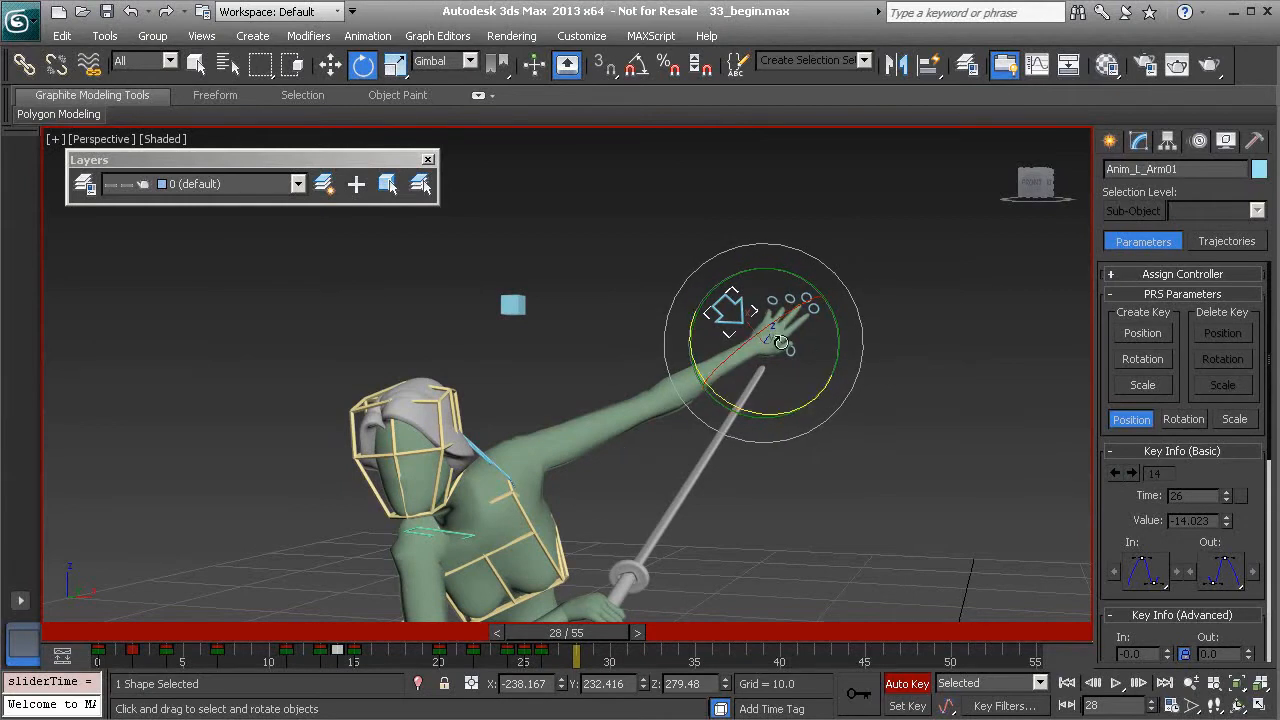
left_click_drag(602, 631, 632, 654)
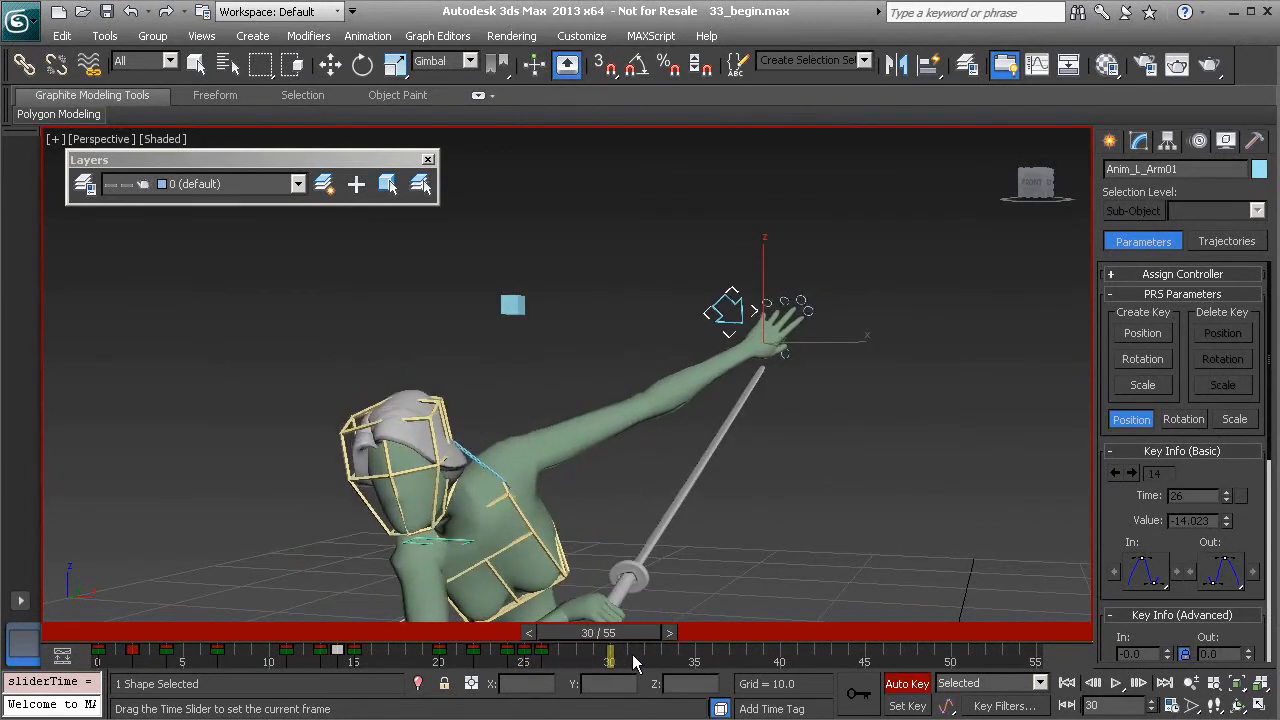
key("e")
middle_click_drag(637, 483, 700, 415, "alt")
key("w")
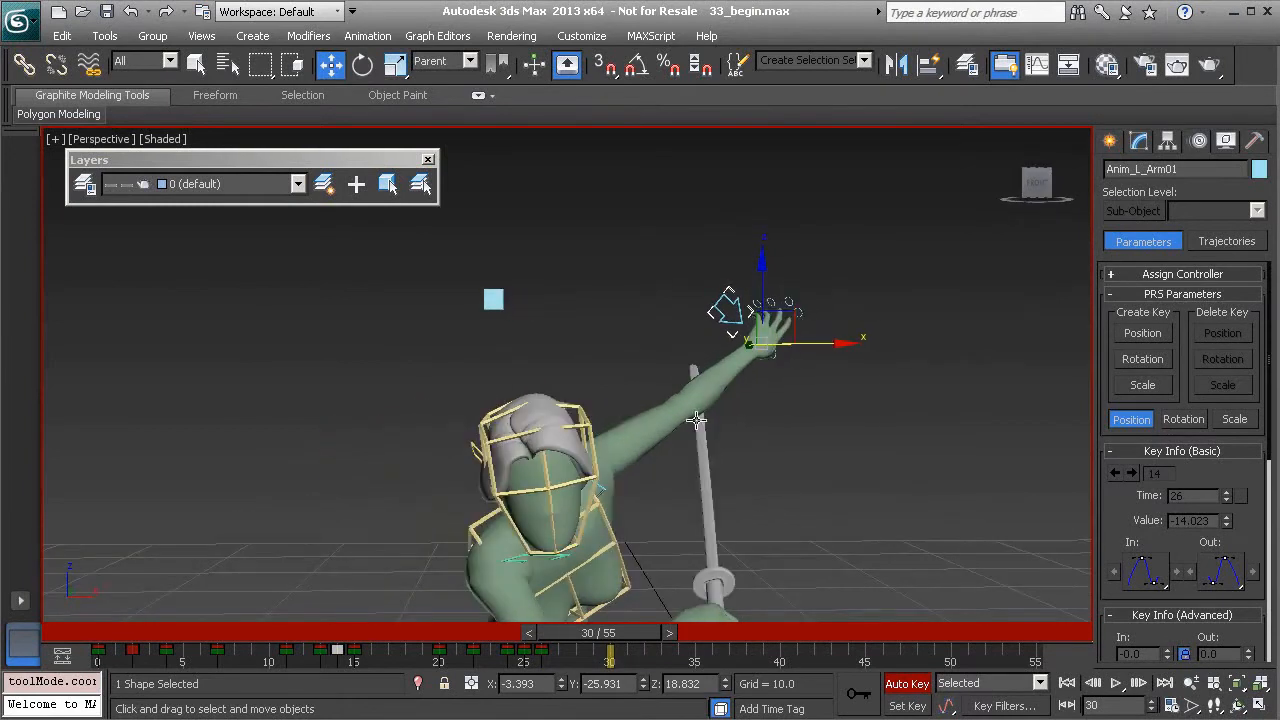
Step: At frame 30, move the left hand control inward so the elbow bends, to about X -4.19, Y -27.32, Z 18.48
left_click_drag(605, 632, 642, 637)
middle_click_drag(763, 372, 575, 417, "alt")
left_click_drag(750, 350, 705, 368)
middle_click_drag(705, 368, 732, 362, "alt")
left_click_drag(718, 362, 710, 357)
Step: At frame 34, move the left hand control up and inward to about X -4.7, Y -27.39, Z 19.02
left_click_drag(622, 632, 690, 655)
key("w")
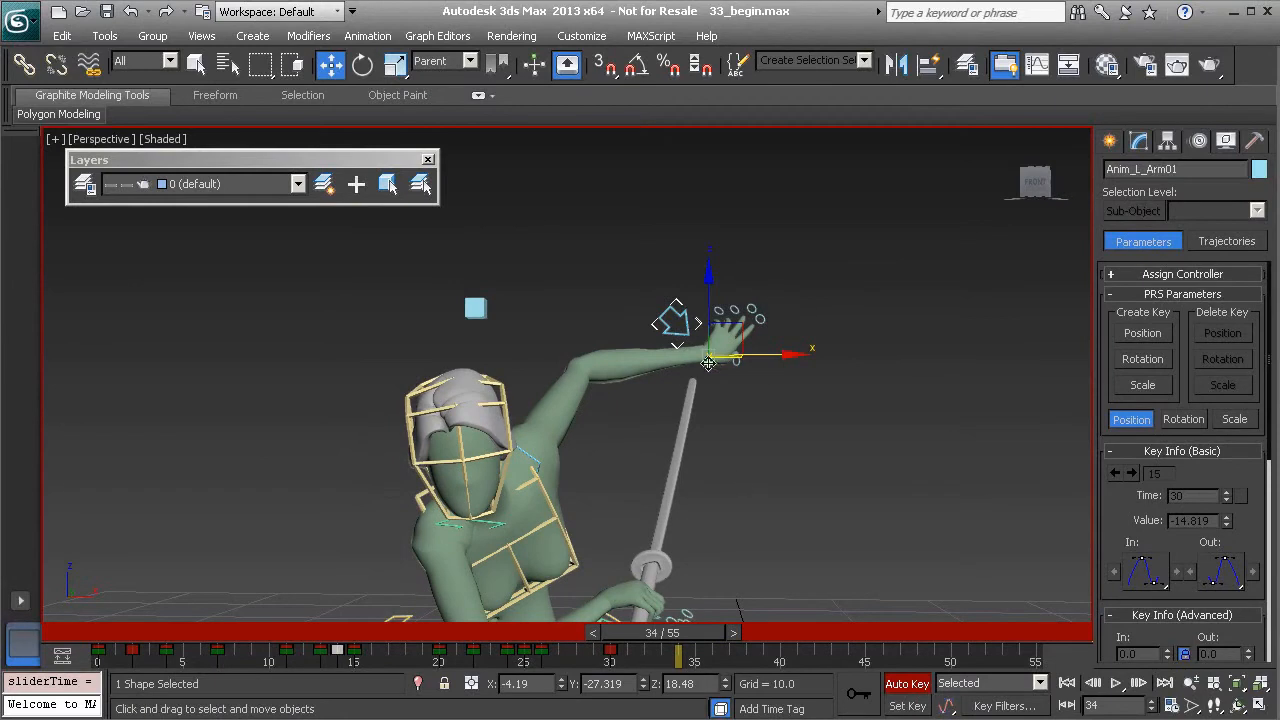
left_click_drag(709, 354, 683, 323)
mouse_move(684, 632)
left_mouse_down()
mouse_move(656, 638)
mouse_move(704, 648)
mouse_move(658, 637)
mouse_move(689, 643)
left_mouse_up()
key("w")
mouse_move(690, 369)
middle_mouse_down("alt")
mouse_move(703, 375)
mouse_move(677, 359)
middle_mouse_up("alt")
mouse_move(680, 340)
left_mouse_down()
mouse_move(600, 345)
mouse_move(689, 350)
left_mouse_up()
Step: At frame 44, move the left hand control up and outward to about X -3.42, Y -27.33, Z 20.11
middle_click_drag(674, 437, 729, 423, "alt")
left_click_drag(678, 640, 836, 670)
key("w")
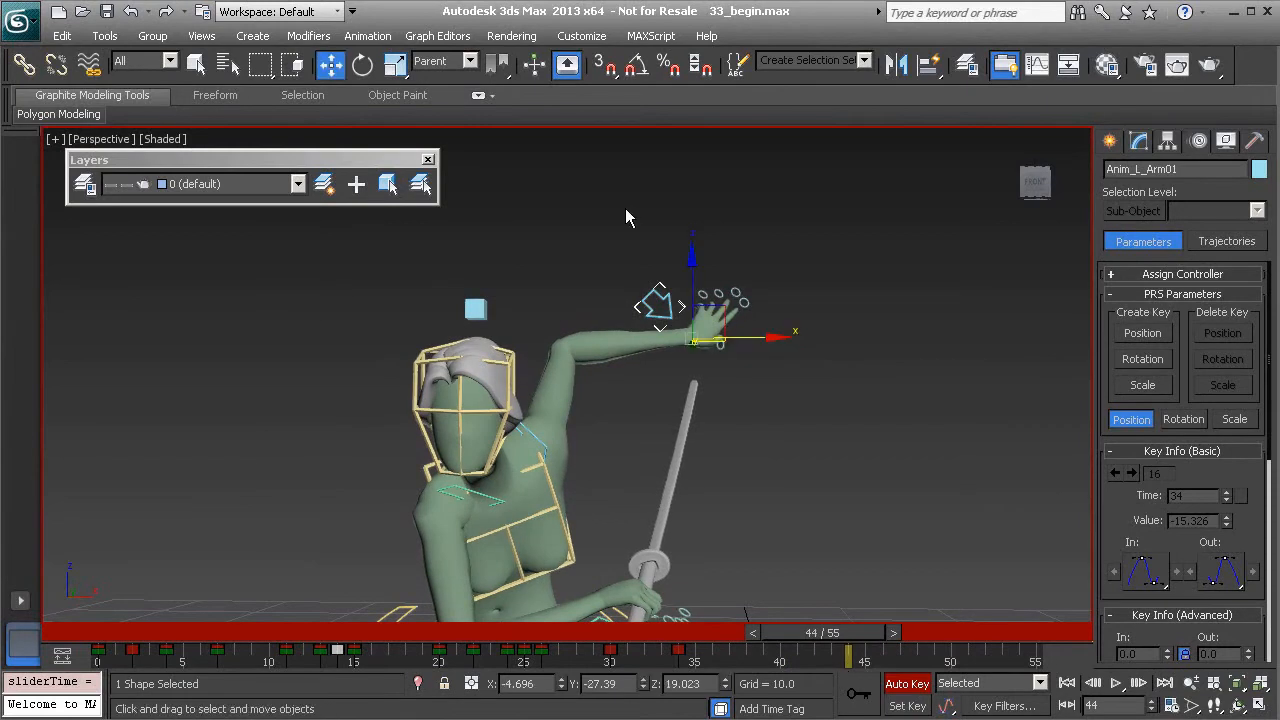
left_click_drag(689, 333, 737, 293)
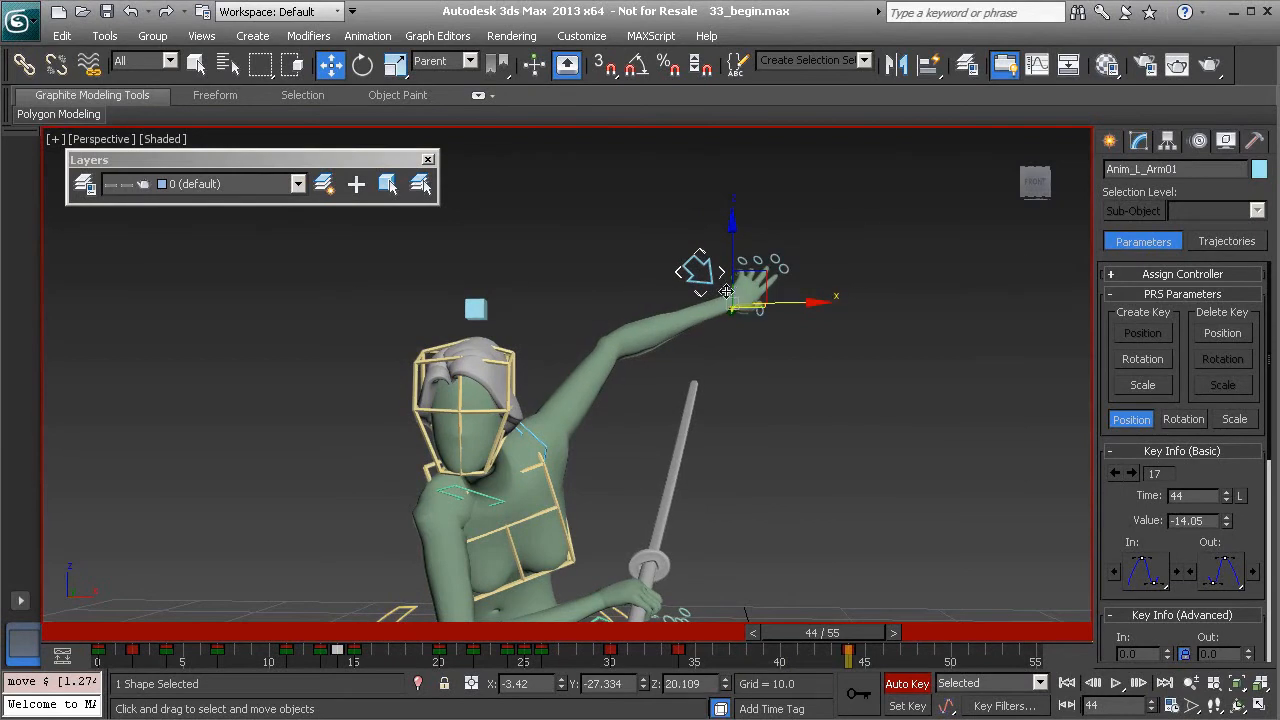
middle_click_drag(739, 505, 762, 507, "alt")
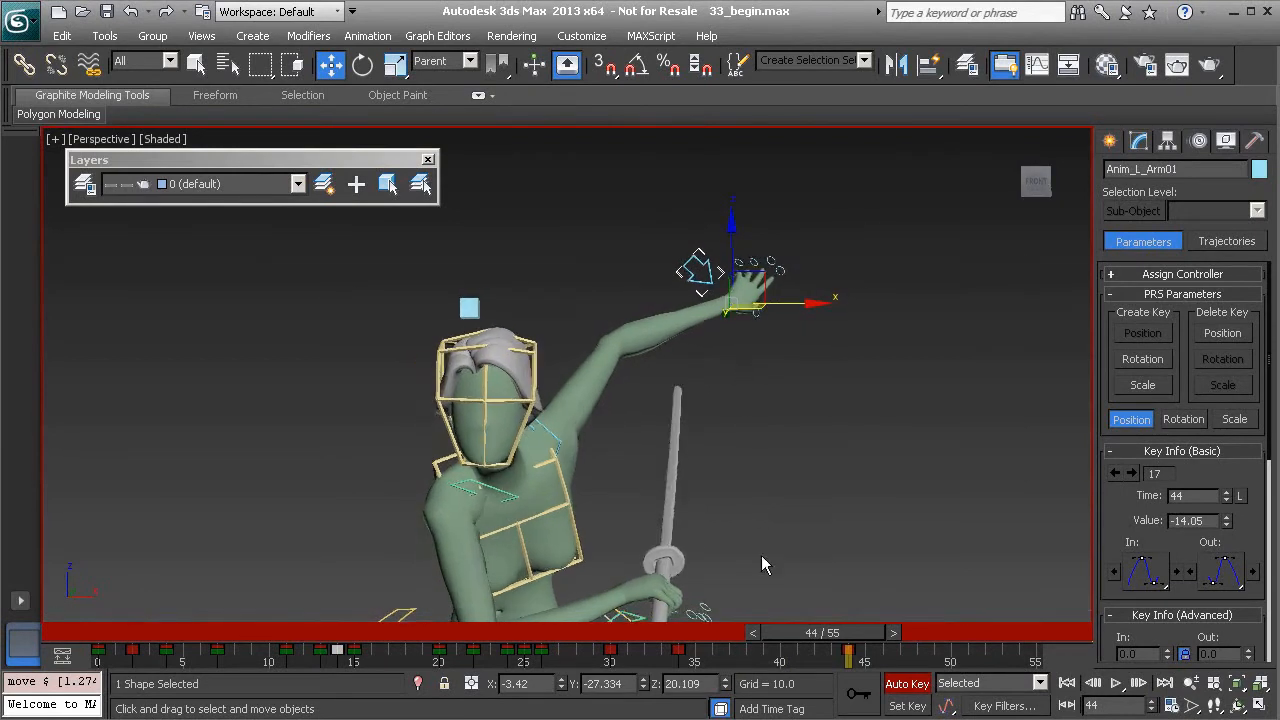
mouse_move(822, 632)
left_mouse_down()
mouse_move(590, 599)
mouse_move(740, 630)
mouse_move(855, 632)
mouse_move(800, 655)
mouse_move(770, 645)
mouse_move(866, 667)
mouse_move(810, 650)
mouse_move(530, 645)
mouse_move(811, 652)
left_mouse_up()
key("w")
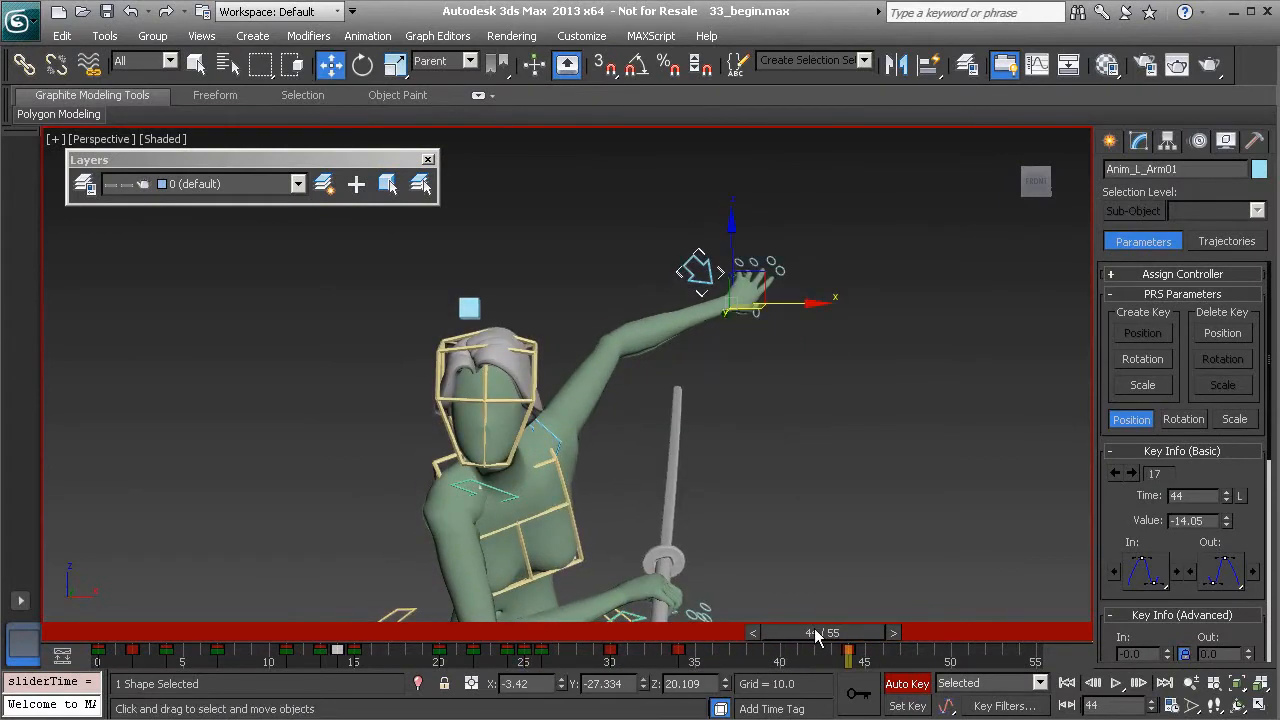
Step: Compare the left hand control's move axes in the Local and Parent reference coordinate systems at frame 44
left_click_drag(847, 633, 848, 660)
key("w")
left_click(444, 62)
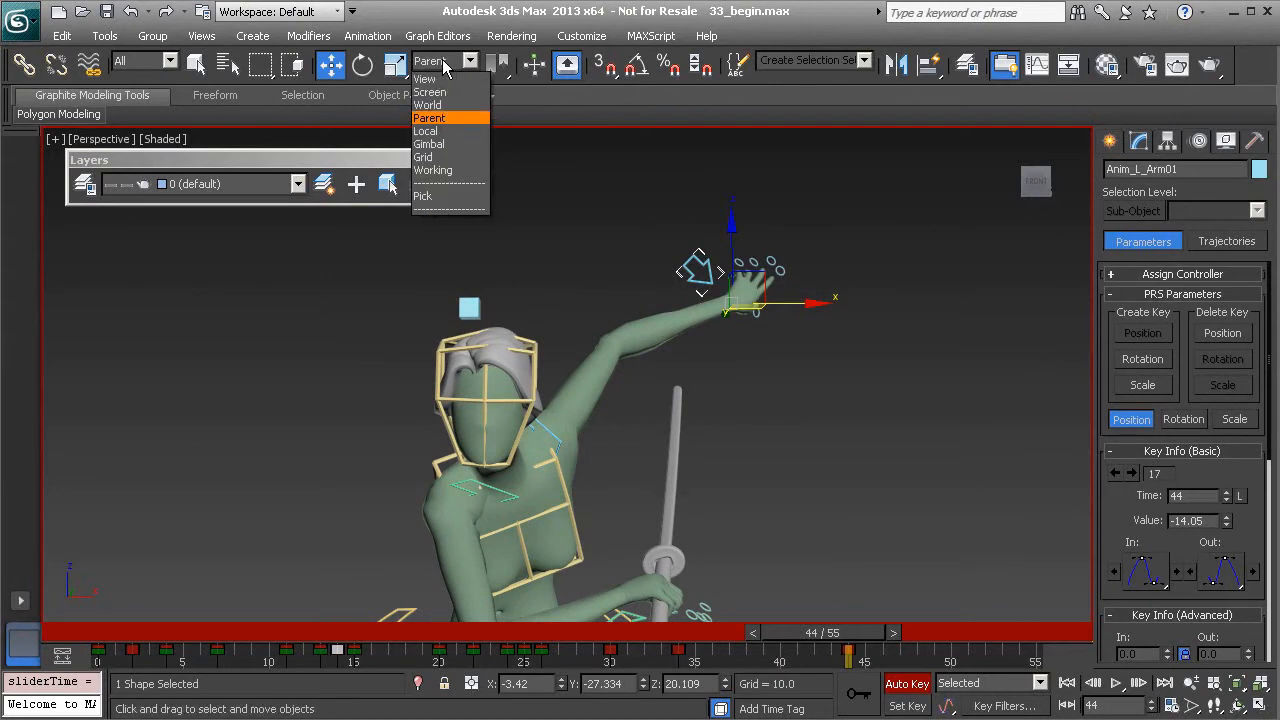
left_click(440, 131)
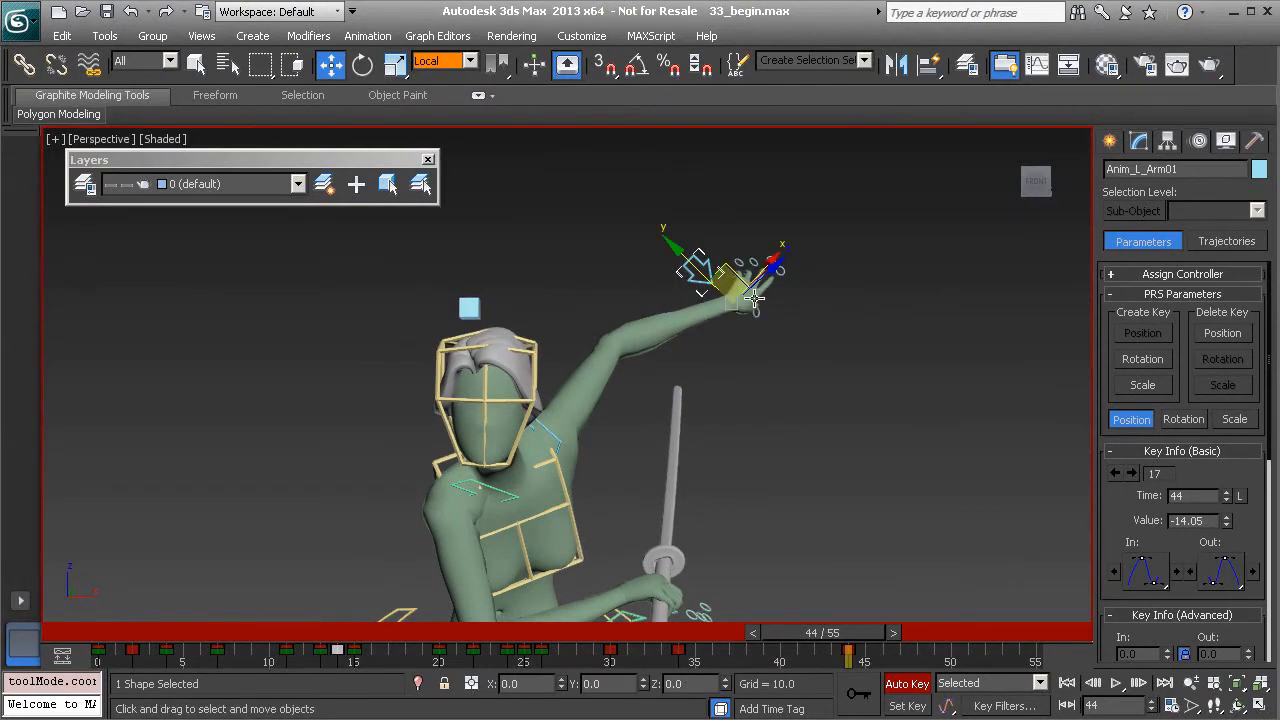
left_click(444, 61)
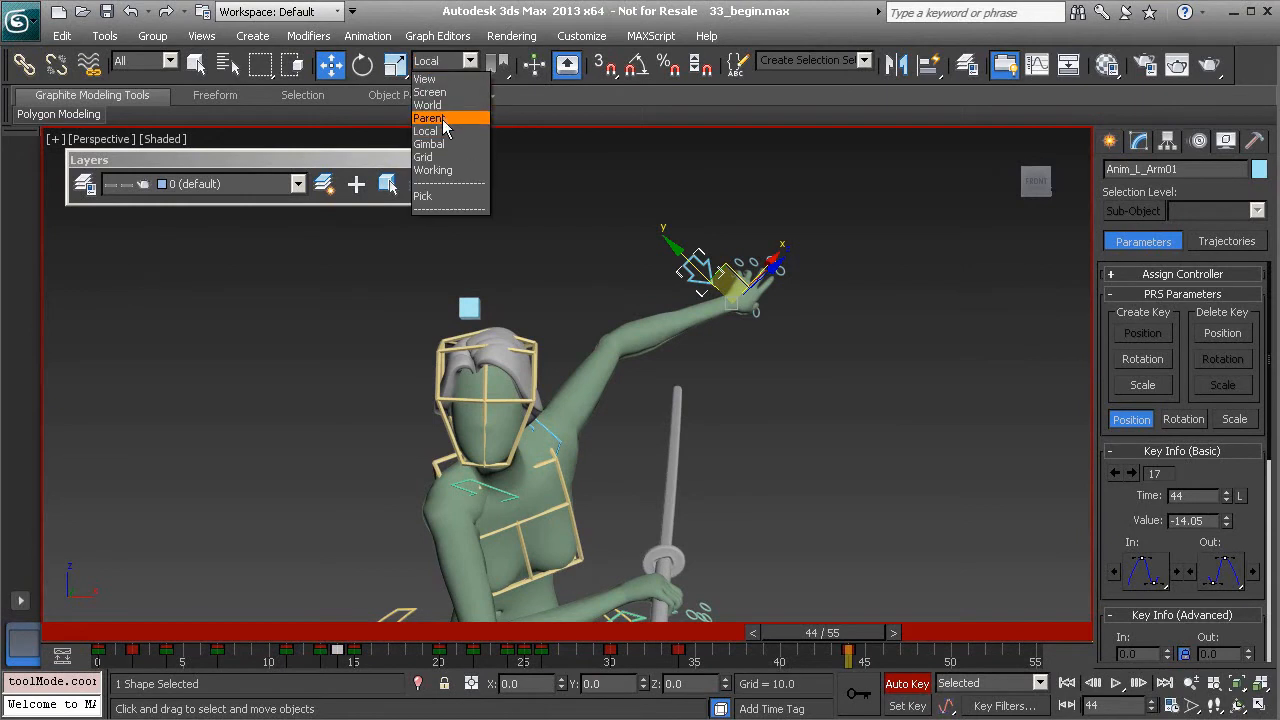
left_click(430, 118)
left_click(437, 64)
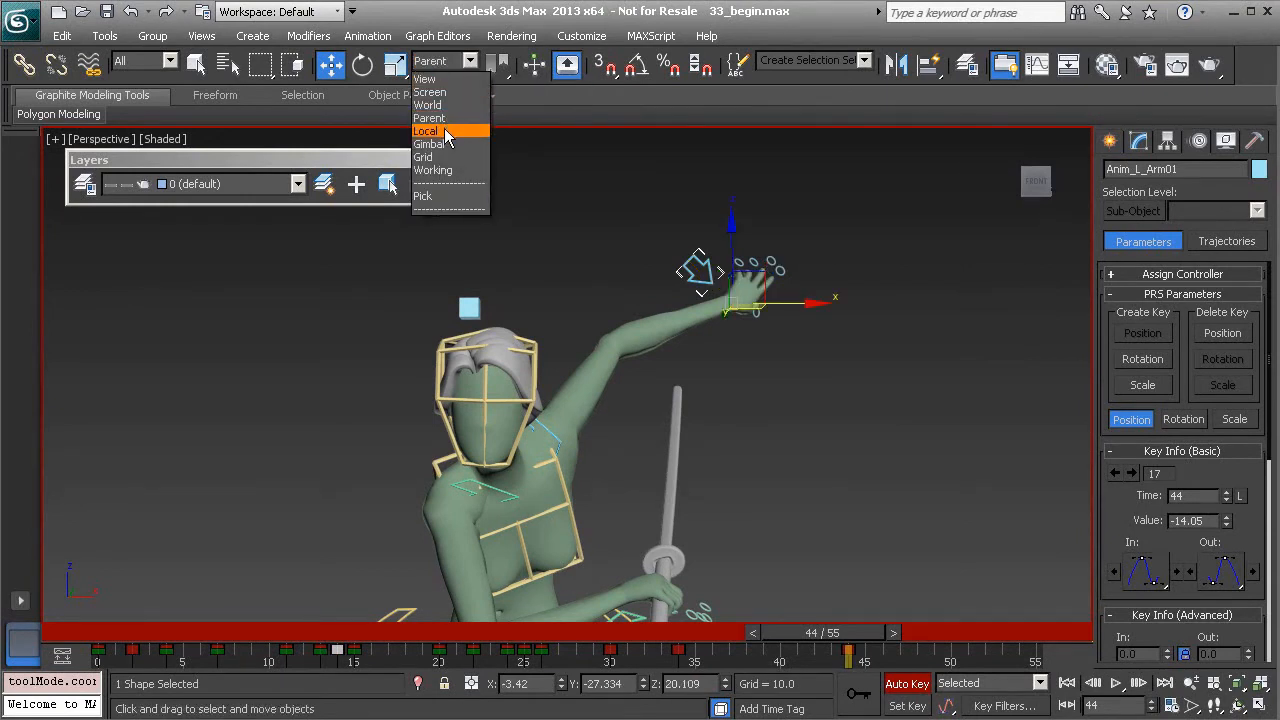
left_click(446, 131)
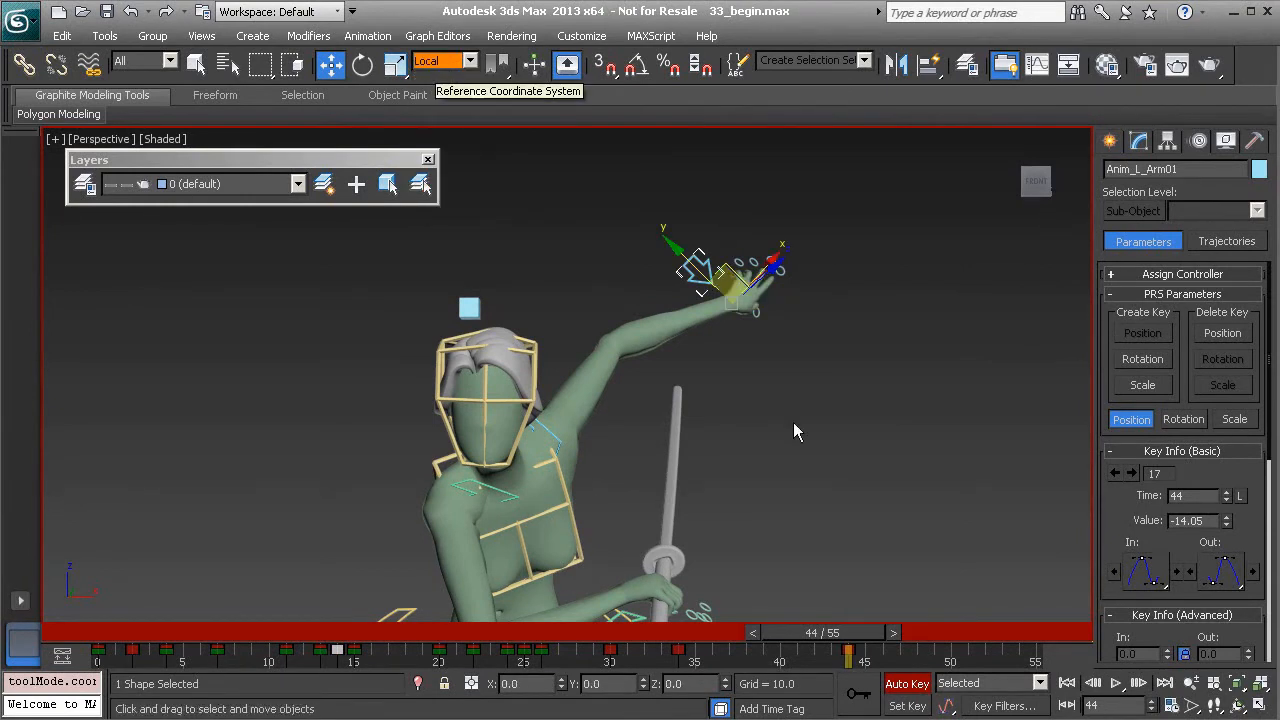
mouse_move(856, 631)
left_mouse_down()
mouse_move(705, 631)
mouse_move(859, 634)
left_mouse_up()
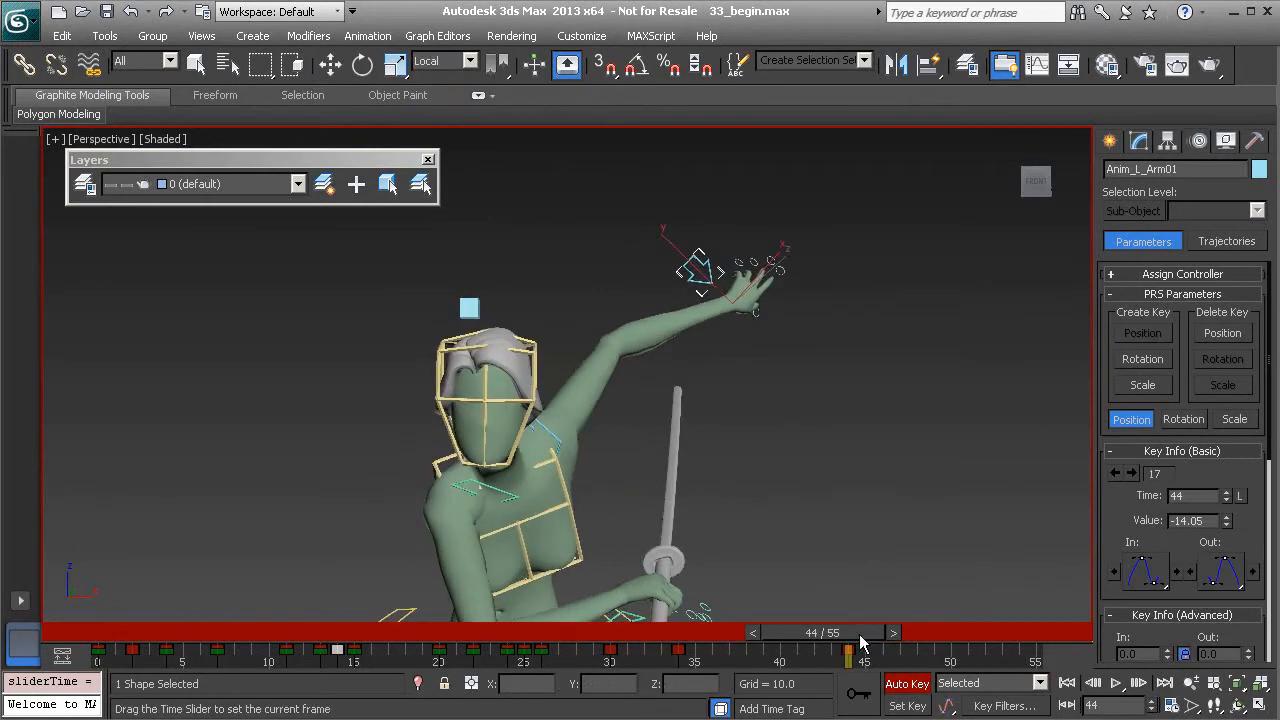
key("w")
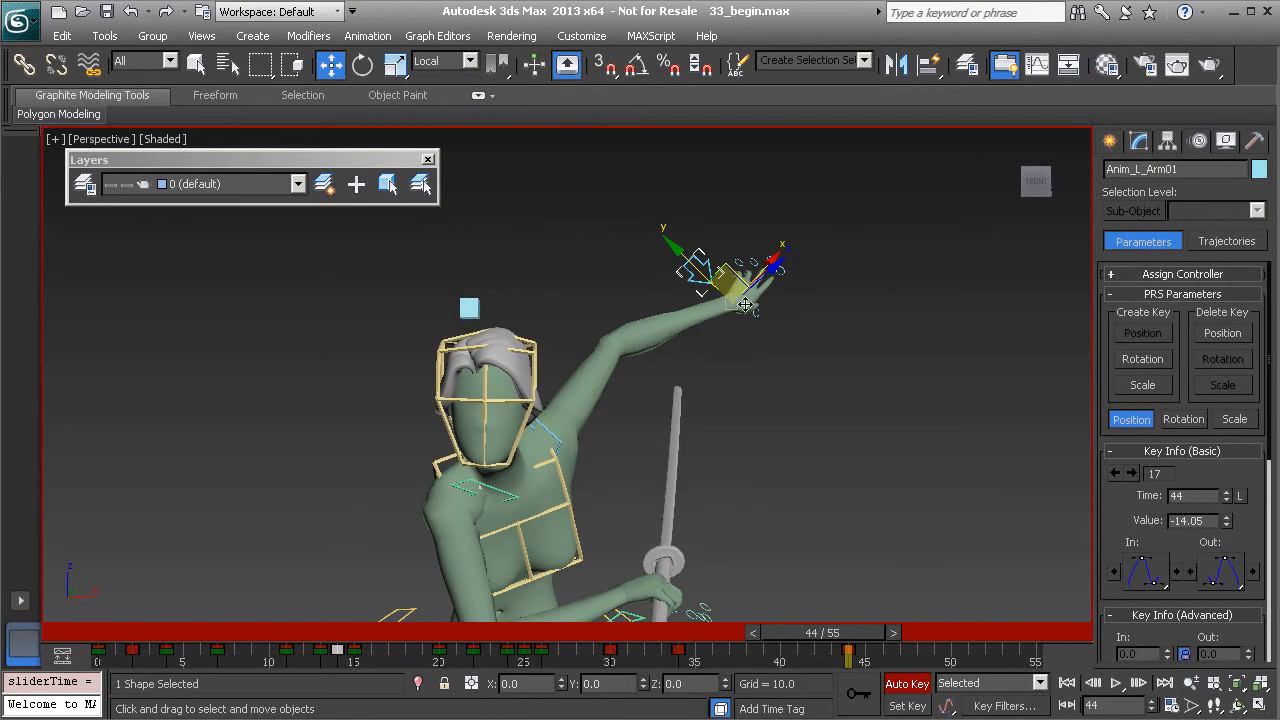
left_click(445, 60)
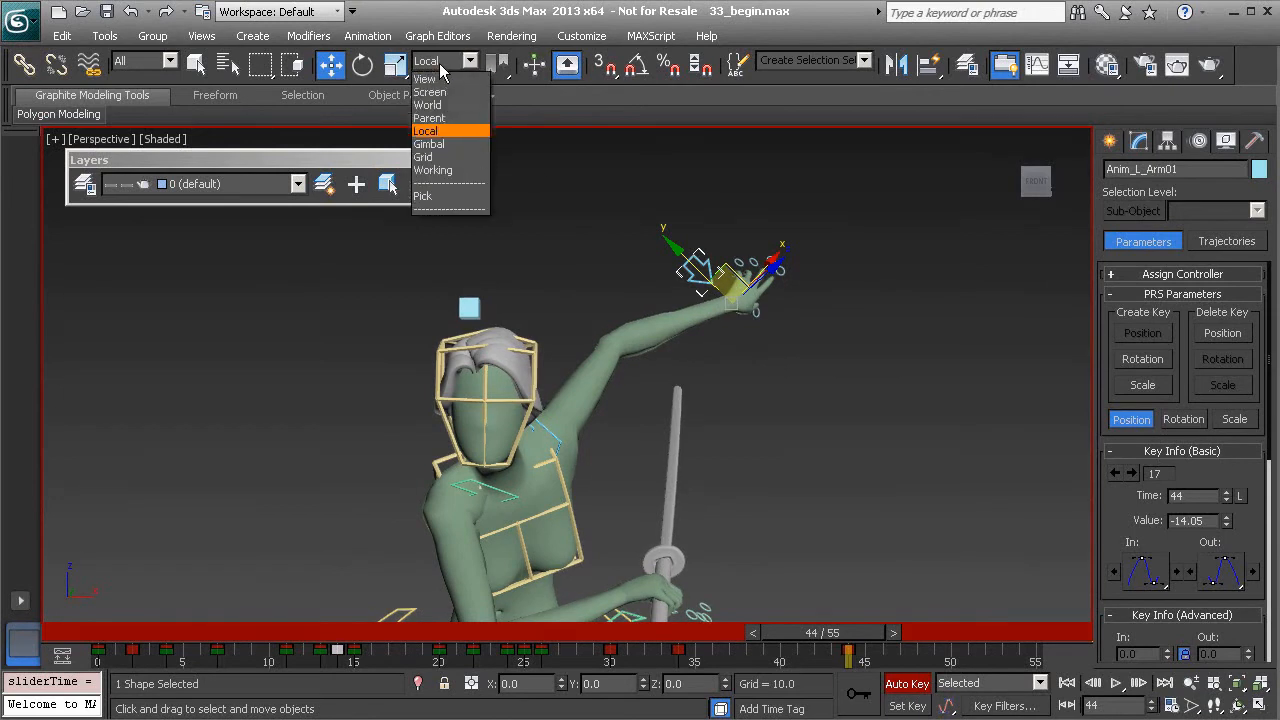
left_click(450, 115)
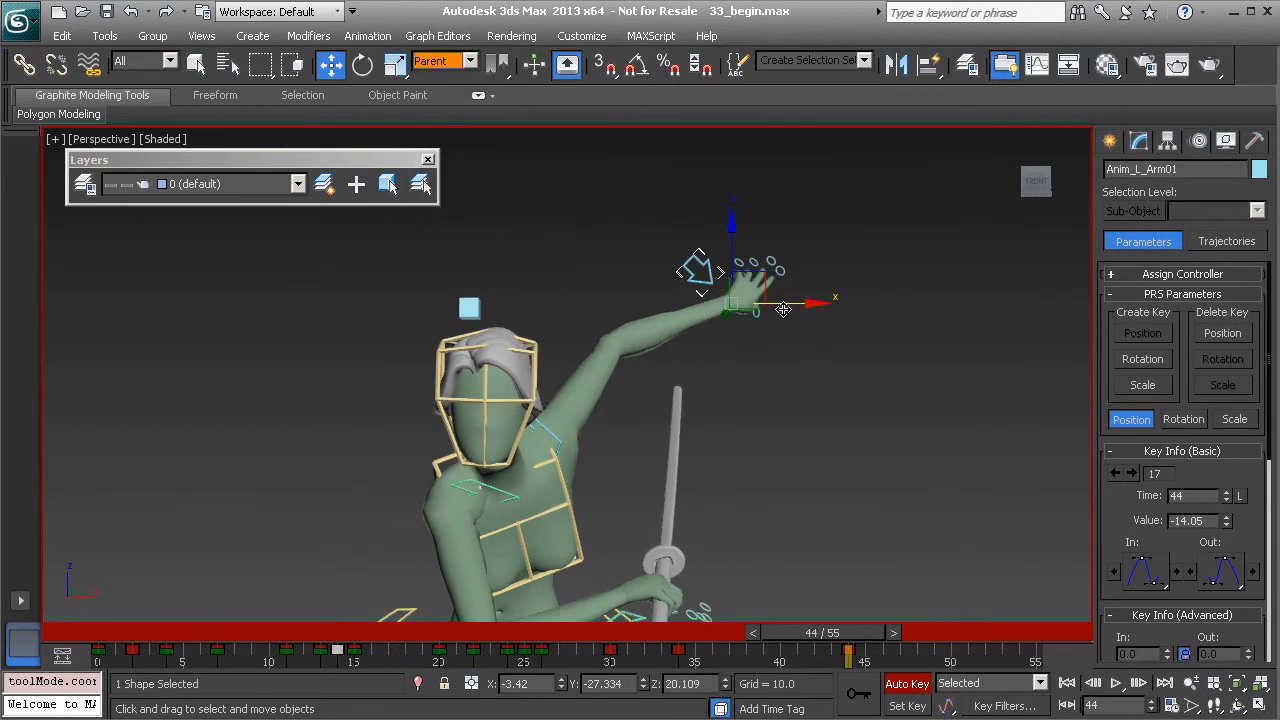
middle_click_drag(779, 312, 767, 296, "alt")
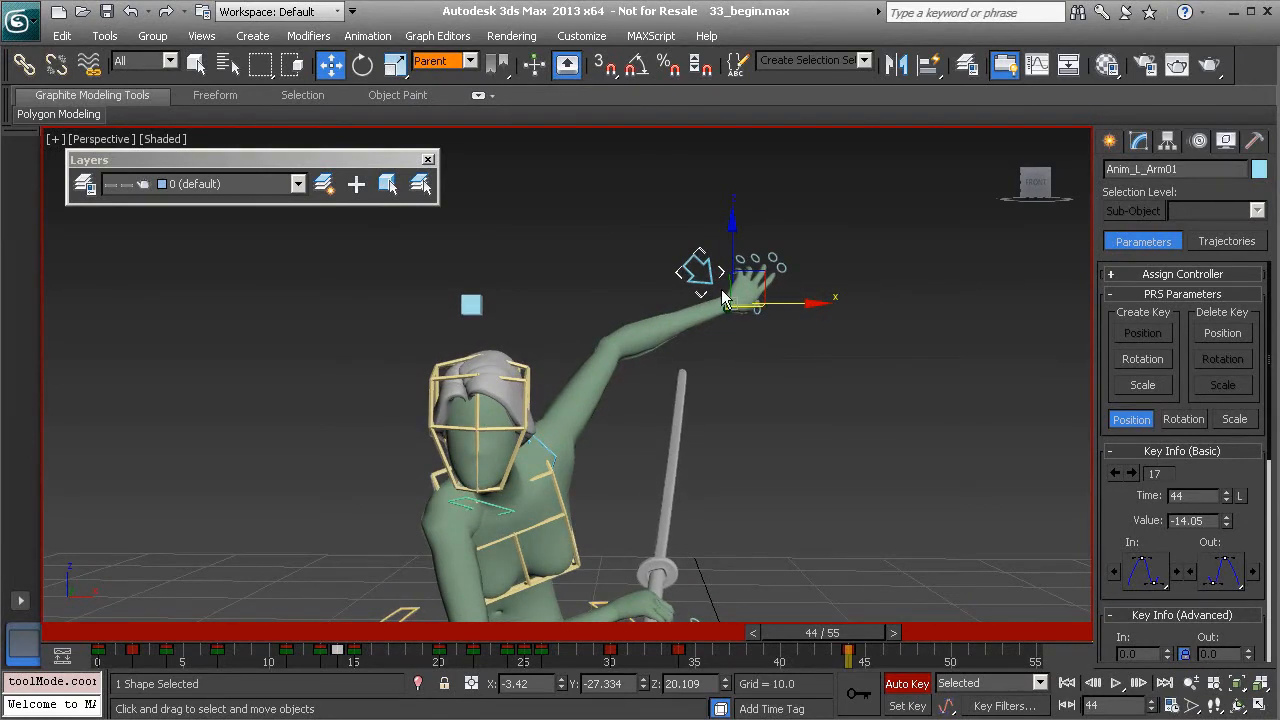
Step: Set the reference coordinate system to Local and nudge the left hand control slightly inward at frame 44
left_click(442, 61)
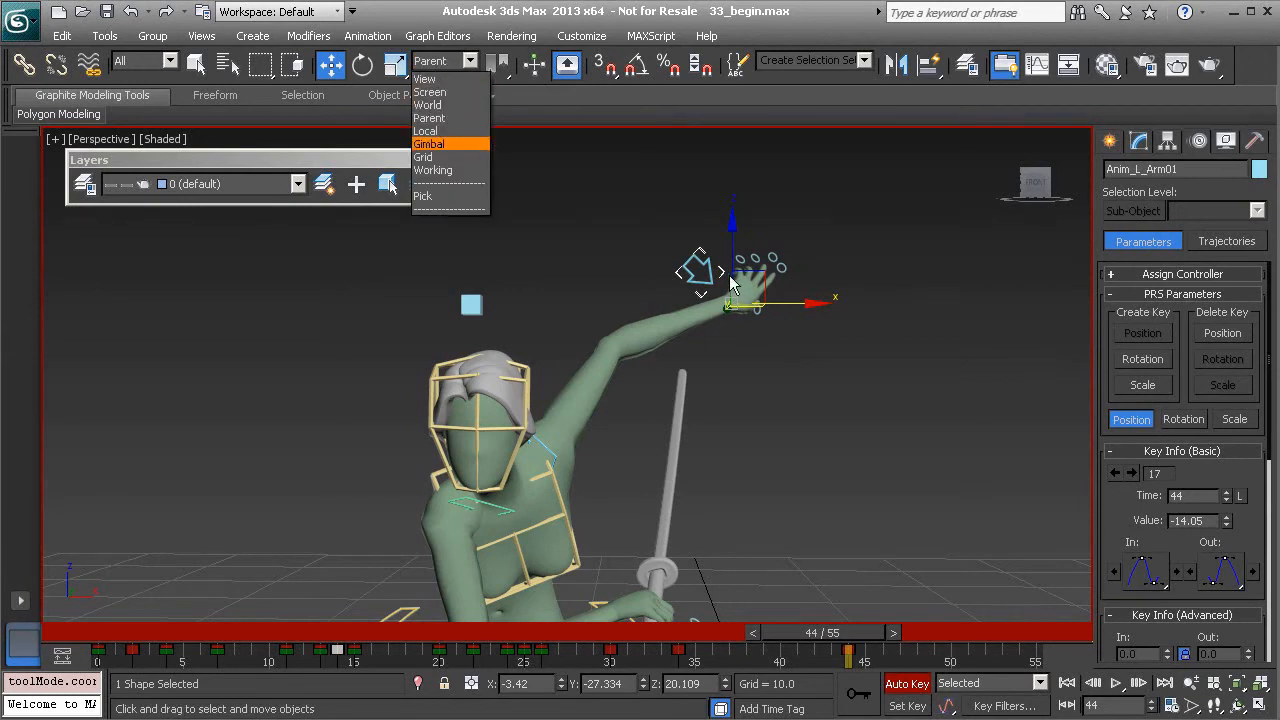
left_click(455, 131)
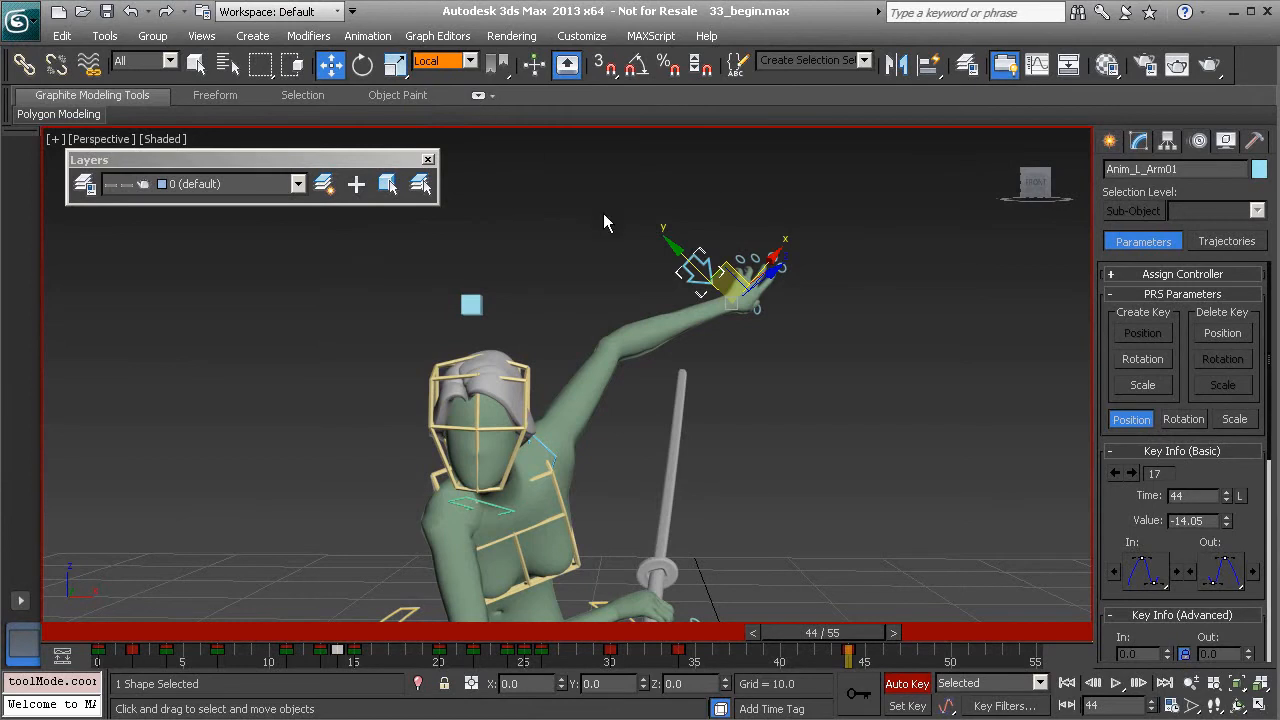
middle_click_drag(720, 305, 755, 343, "alt")
left_click_drag(822, 632, 835, 607)
key("w")
left_click_drag(738, 302, 726, 298)
Step: At frame 55, move the left hand control slightly downward and outward for the final settling pose
left_click_drag(868, 645, 1038, 650)
key("w")
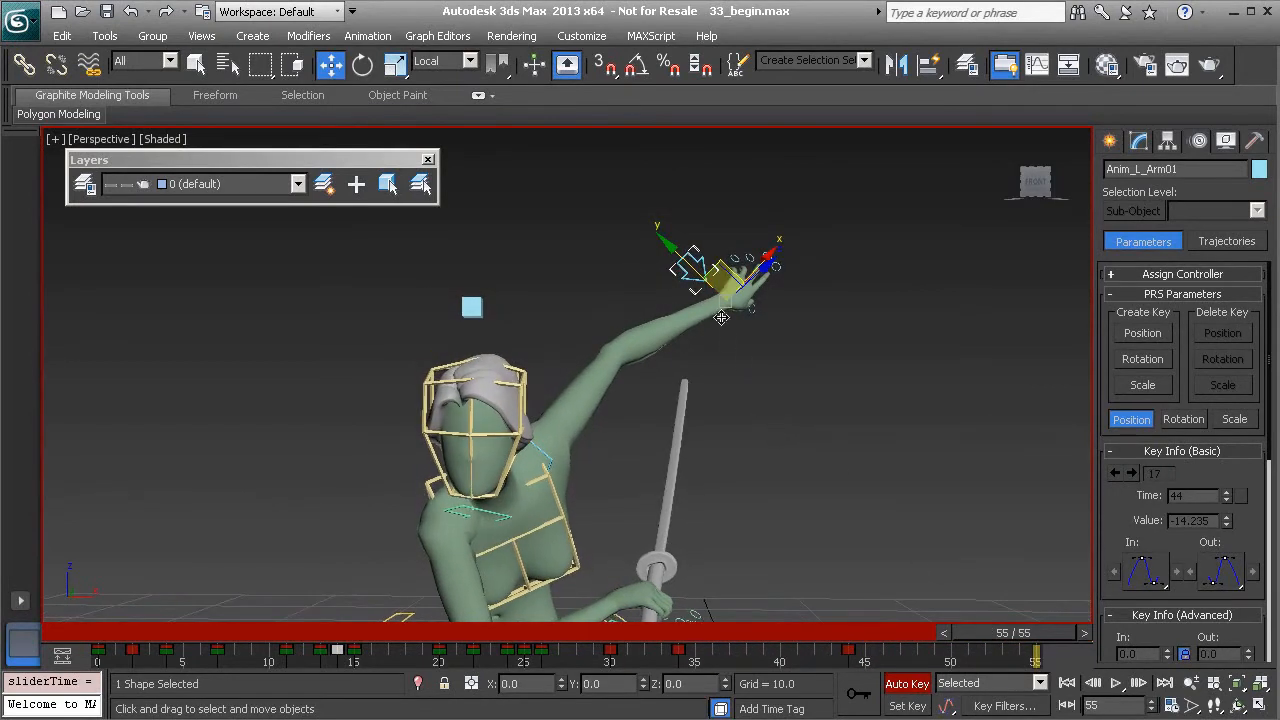
left_click_drag(726, 299, 749, 336)
Step: Readjust the left hand control's position at frame 30 and play back the animation to review the arm's motion
left_click_drag(990, 624, 598, 632)
key("w")
left_click(1116, 683)
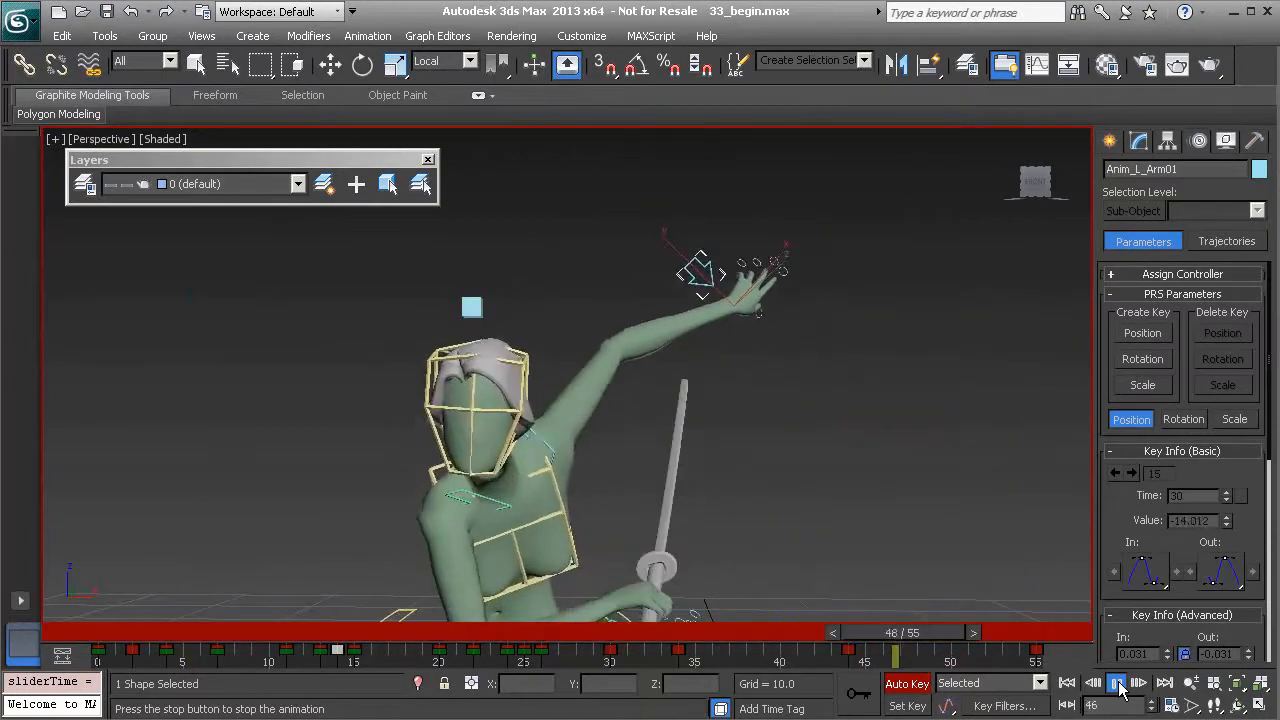
left_click(1117, 683)
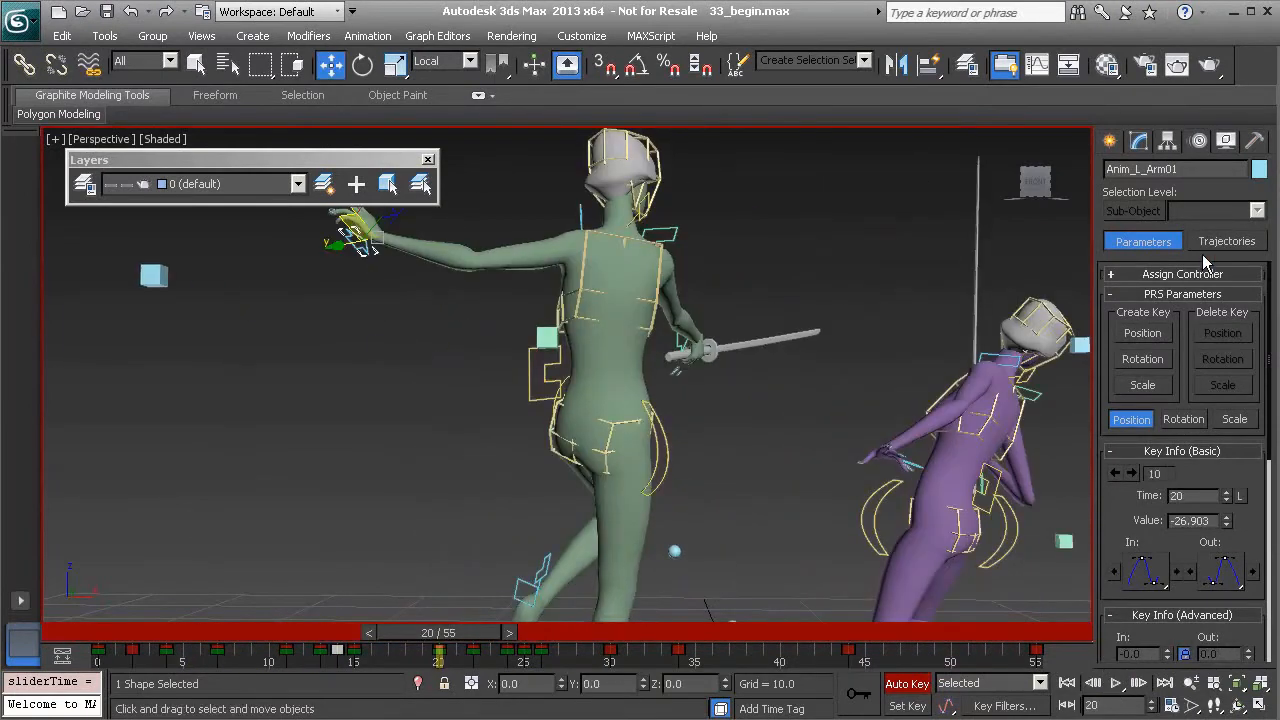
Step: Display the left hand control's trajectory and reposition the control at frame 25 to adjust the arc of its path
left_click(1226, 244)
middle_click_drag(766, 340, 724, 367, "alt")
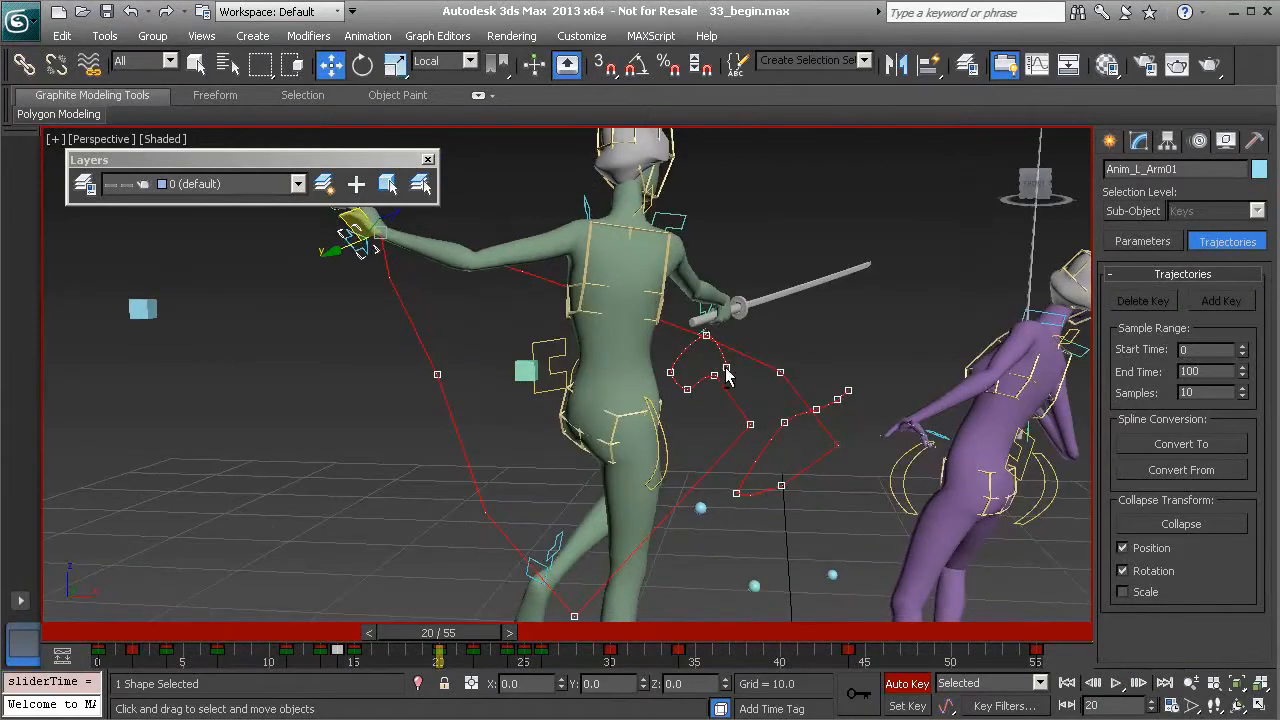
left_click_drag(467, 645, 539, 655)
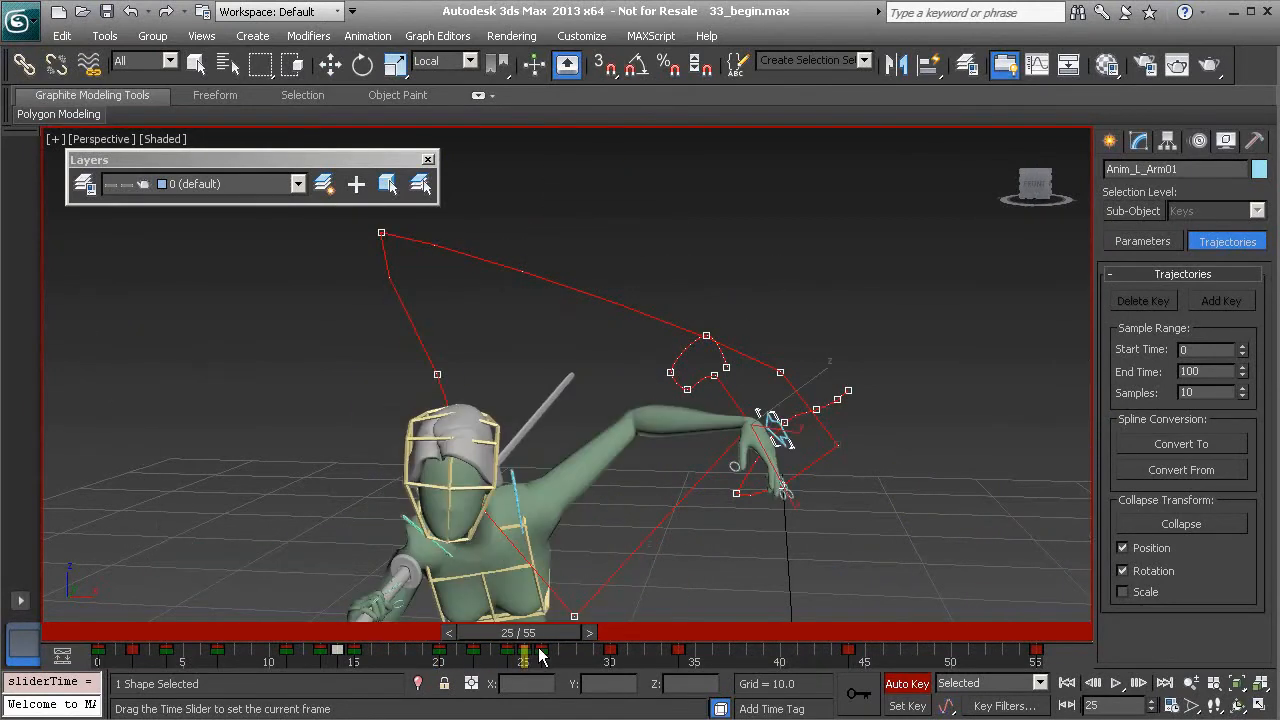
key("w")
middle_click_drag(697, 516, 679, 452, "alt")
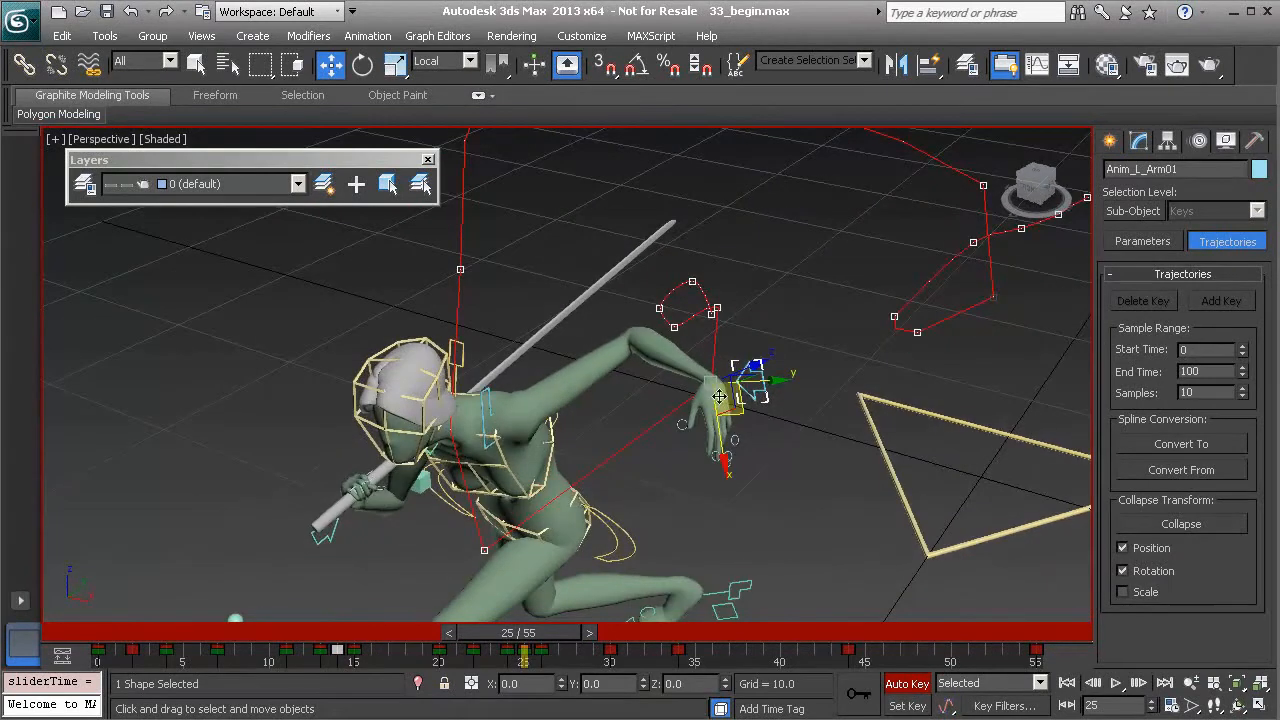
left_click_drag(695, 420, 633, 481)
middle_click_drag(633, 481, 693, 457, "alt")
Step: Scrub through the trajectory past frame 25, hide it, and play back the animation to review the left arm
left_click_drag(533, 638, 727, 658)
middle_click_drag(669, 404, 664, 338, "alt")
left_click_drag(730, 645, 468, 630)
left_click(1143, 241)
left_click(1116, 685)
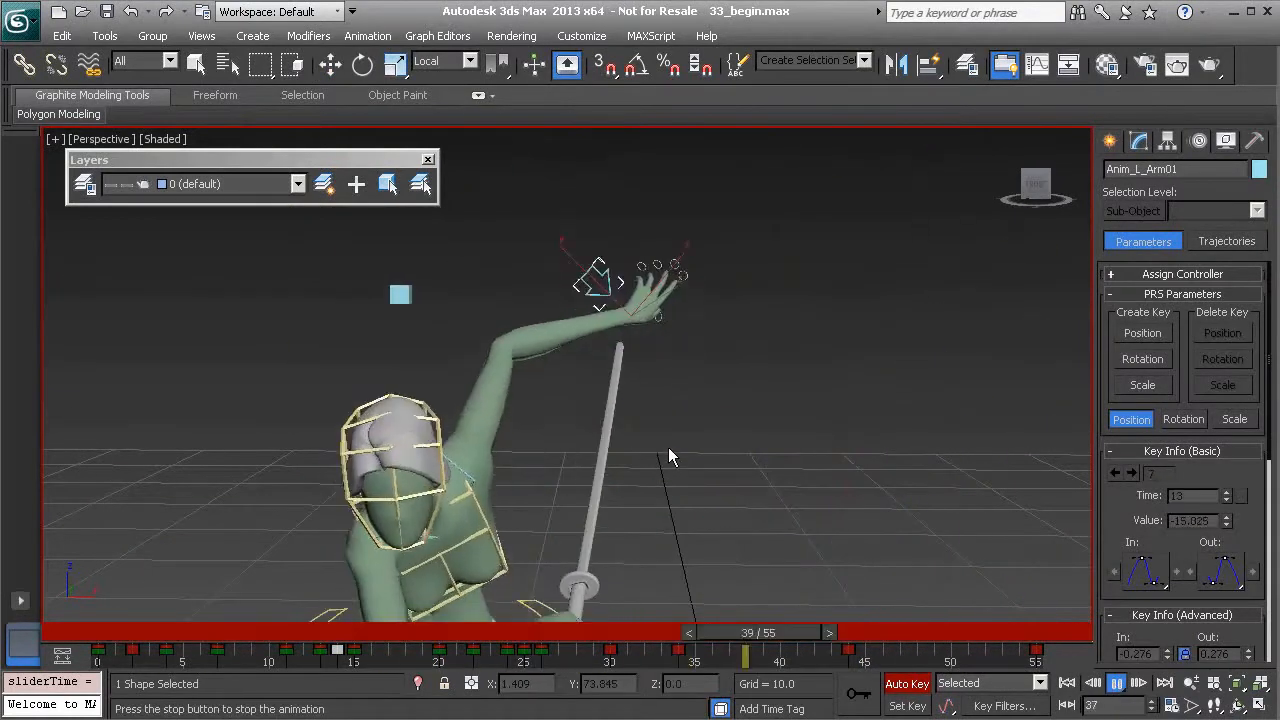
left_click(1116, 684)
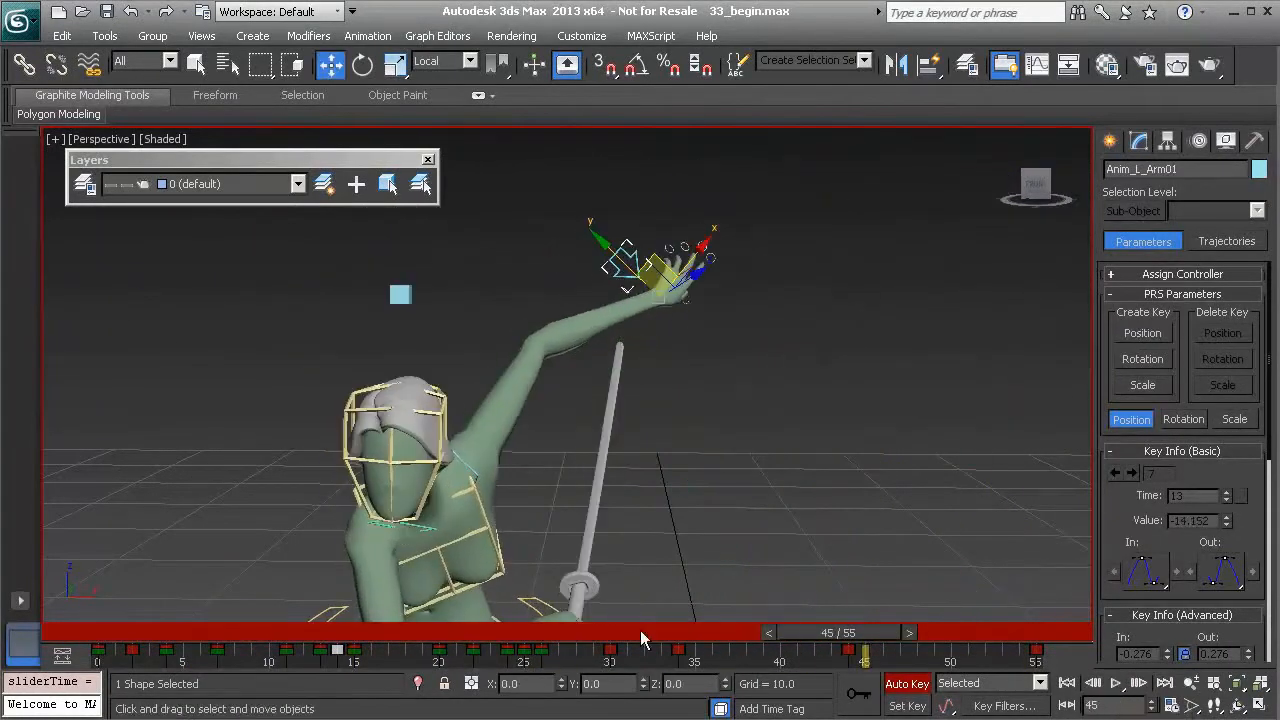
Step: At frame 30, open the Curve Editor for the left hand control and place its window below the hand
left_click_drag(555, 639, 610, 638)
key("w")
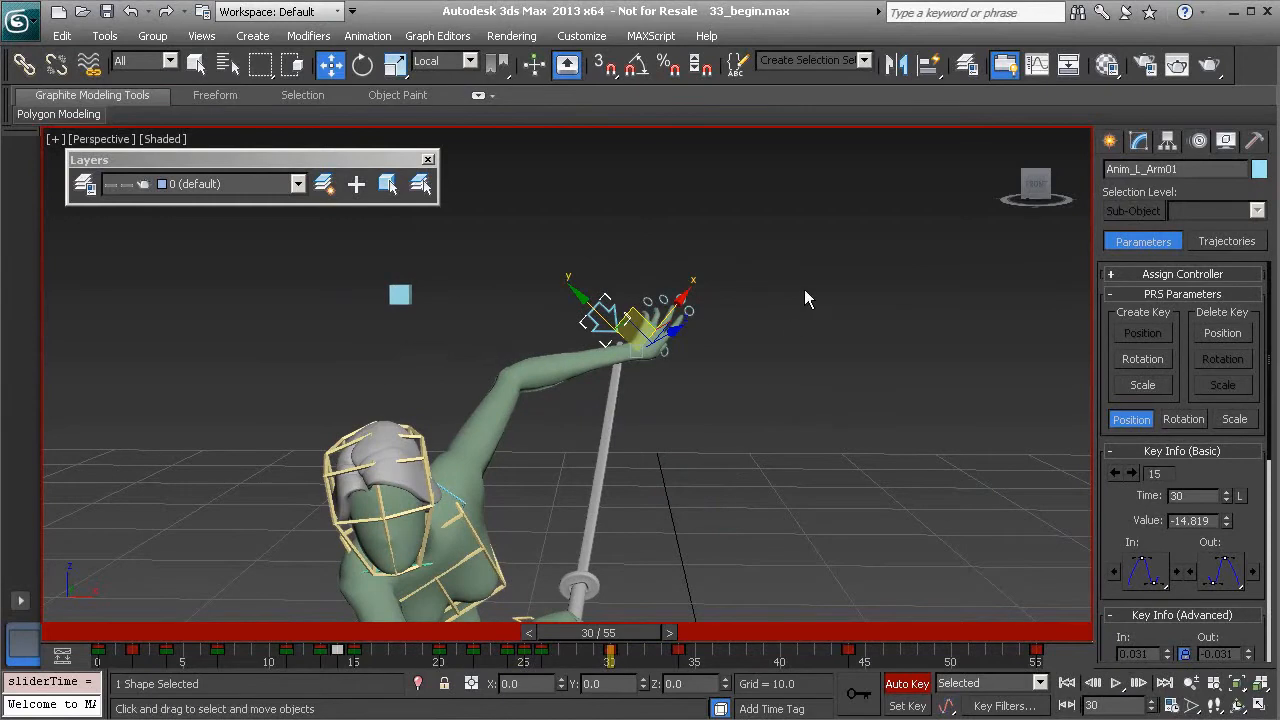
right_click(807, 285)
left_click(860, 415)
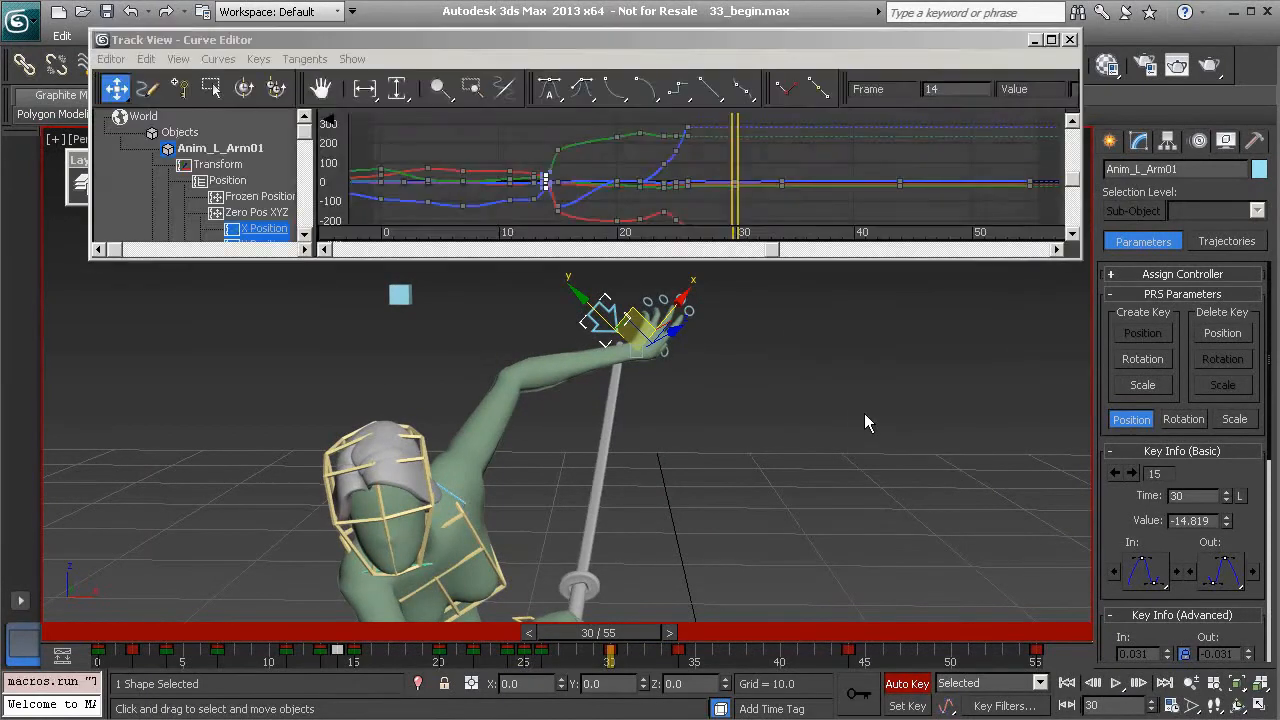
left_click_drag(604, 38, 639, 358)
middle_click_drag(649, 262, 637, 226)
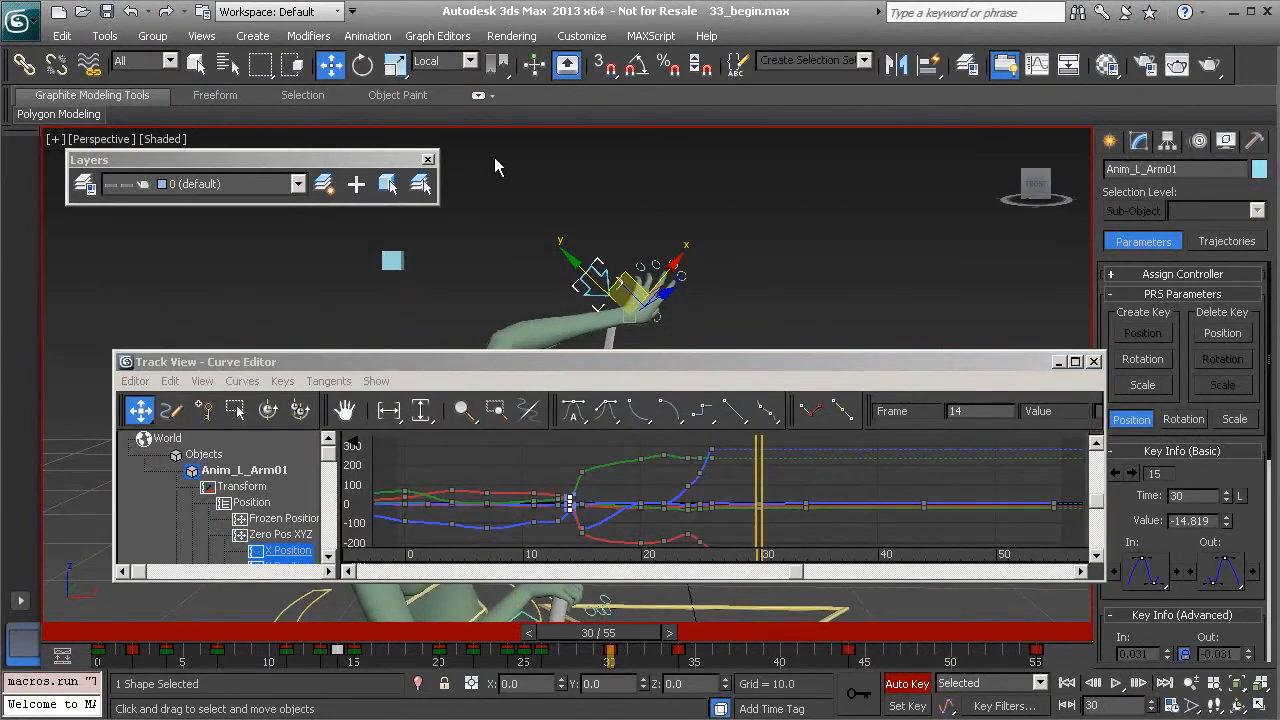
Step: Set the reference coordinate system to Parent and show only the left hand control's Z Position curve around frames 25 to 35
left_click(469, 62)
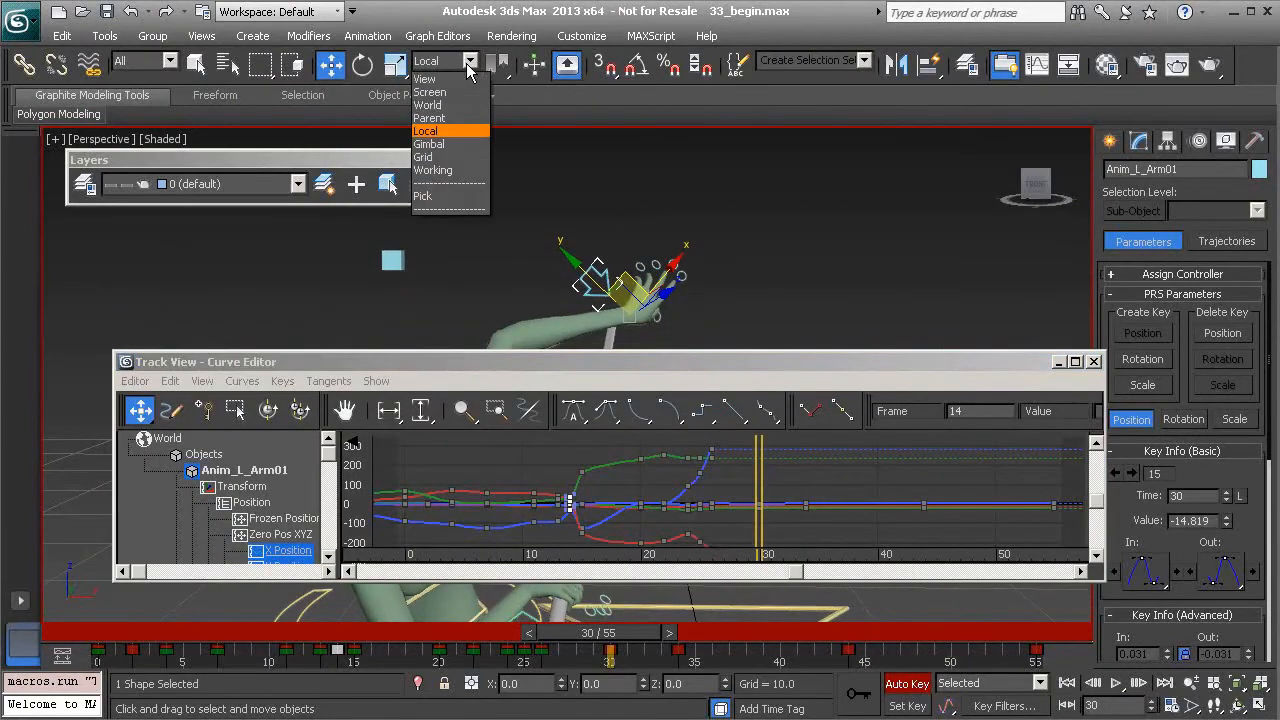
left_click(452, 118)
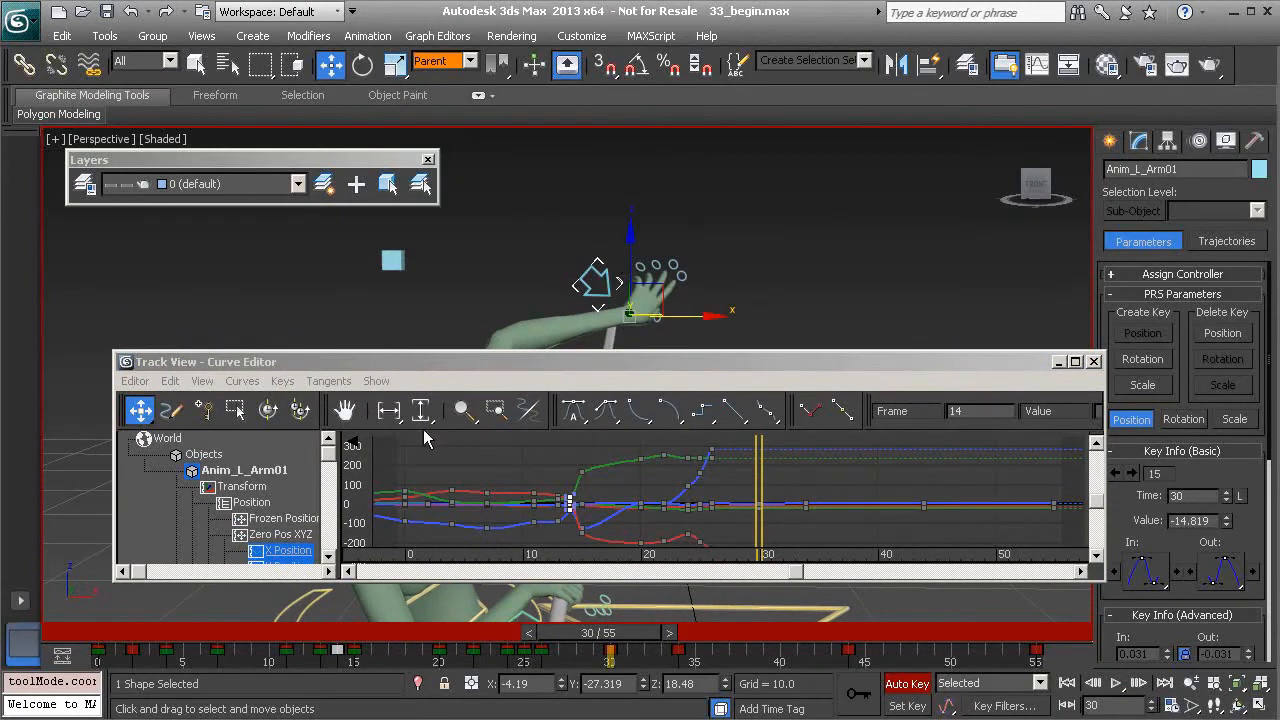
scroll(250, 495, "down", 3)
left_click(258, 488)
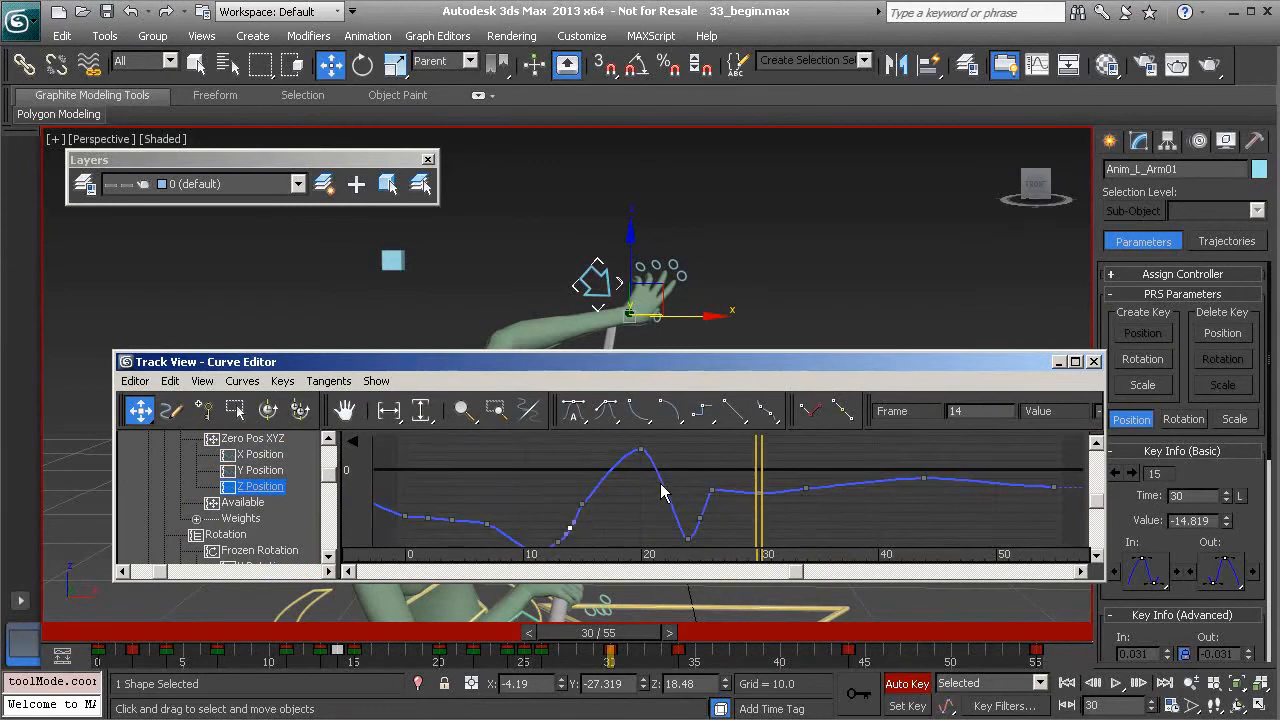
scroll(592, 513, "up", 4)
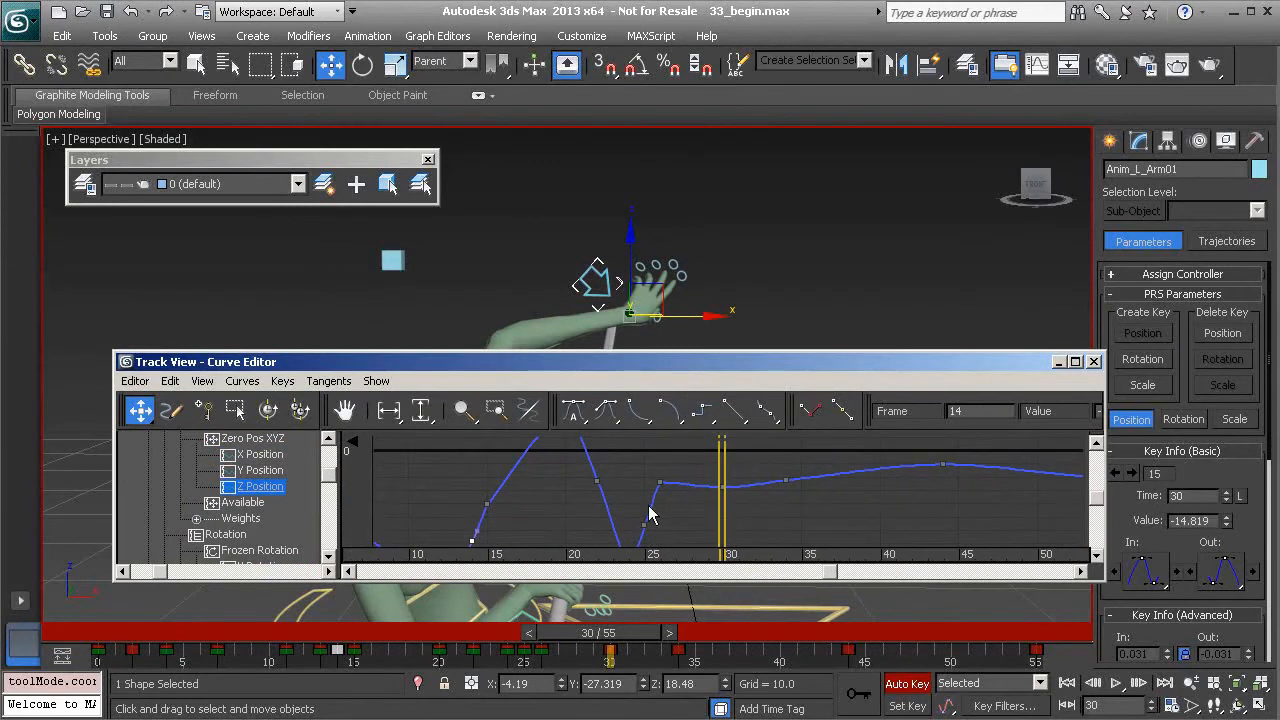
Step: Compare the hand's height at frames 26 and 30, and lower the frame 26 Z Position key below the frame 30 key
left_click_drag(627, 645, 549, 637)
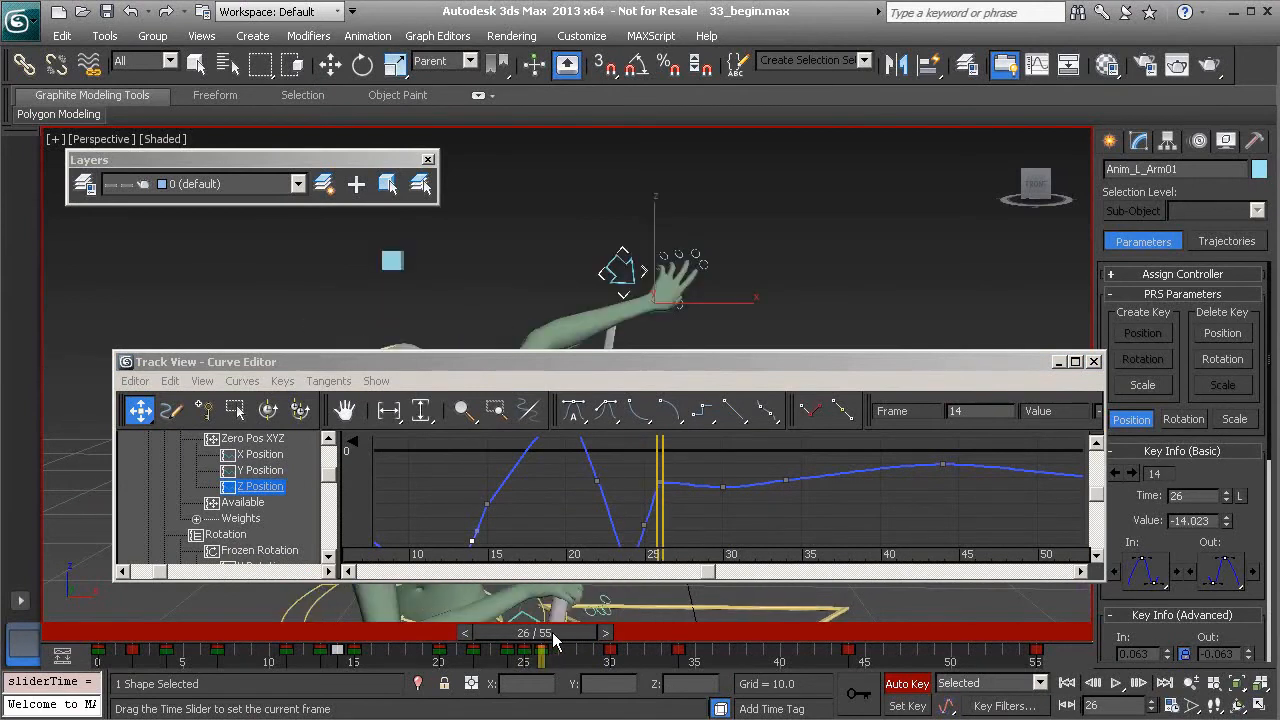
key("w")
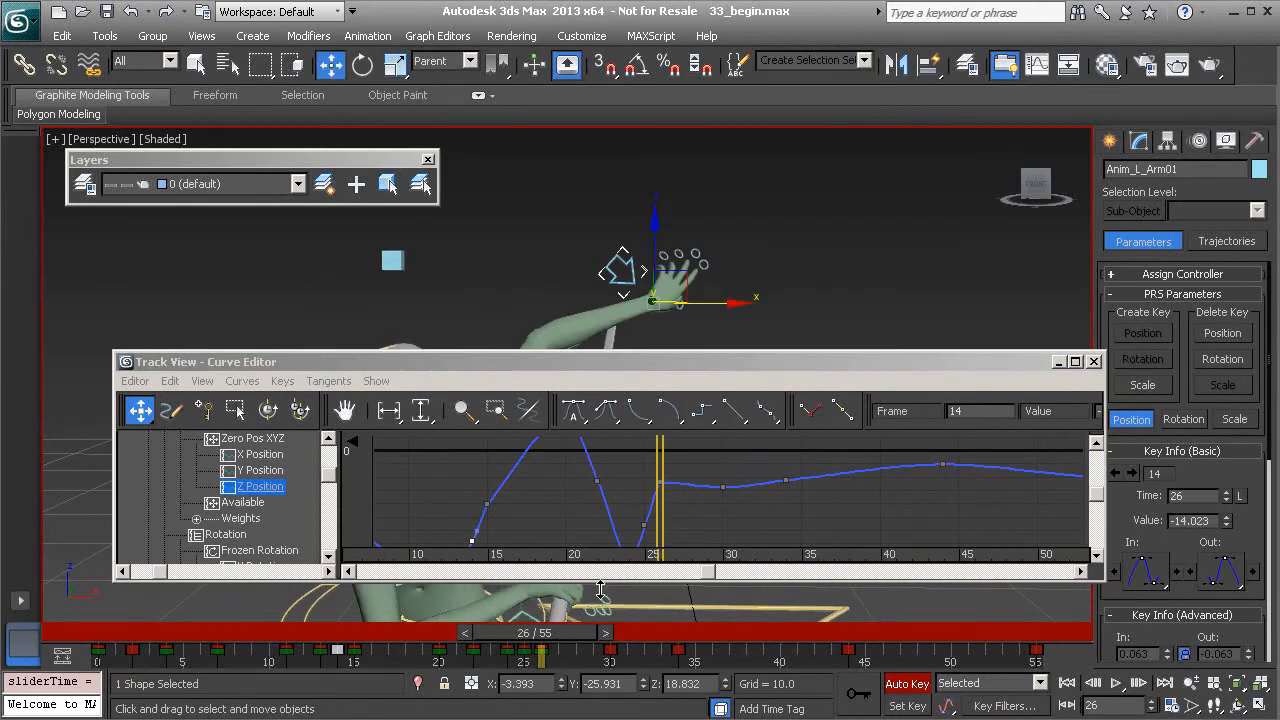
left_click_drag(563, 641, 633, 649)
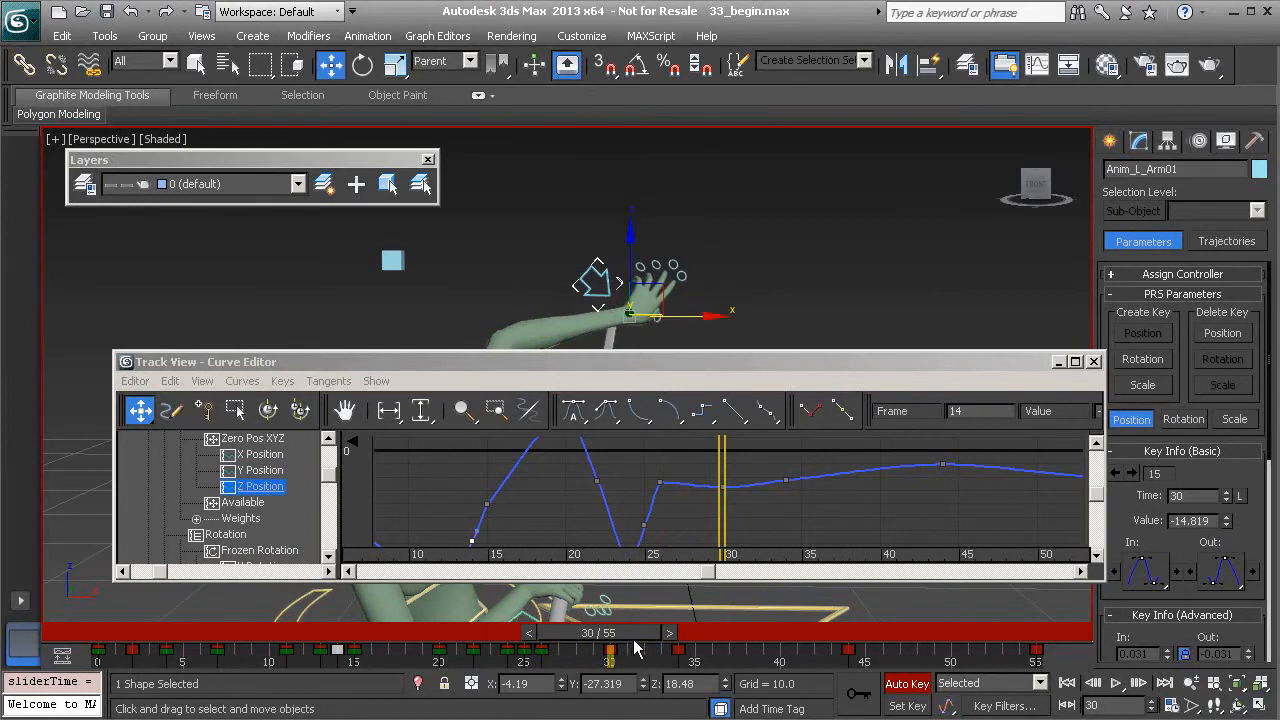
left_click_drag(674, 361, 675, 402)
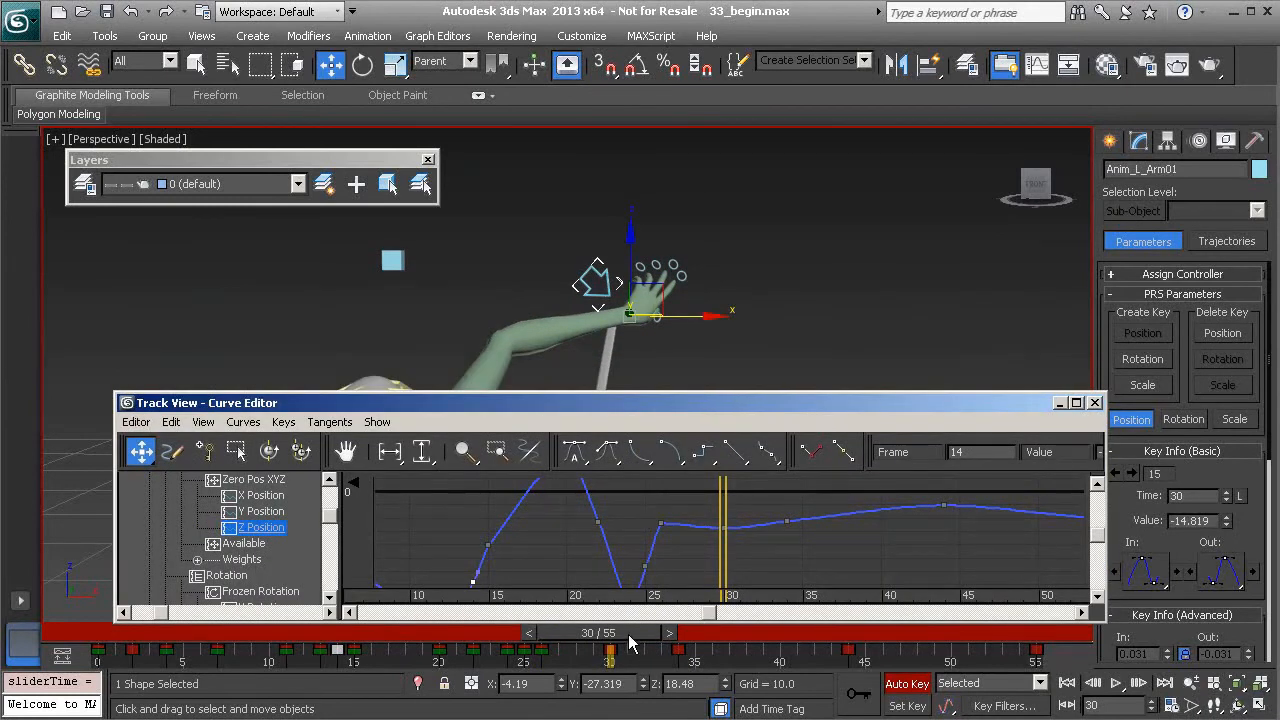
left_click_drag(628, 644, 565, 644)
left_click_drag(638, 502, 657, 520)
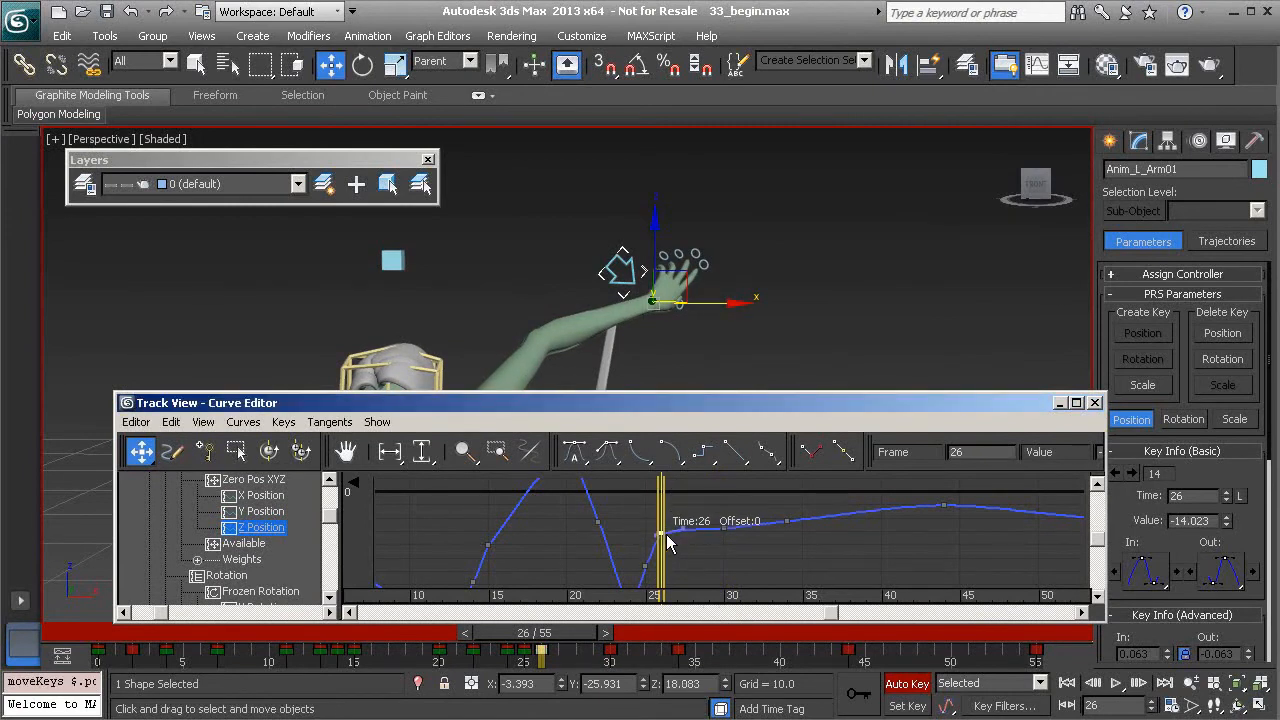
left_click_drag(669, 552, 683, 535)
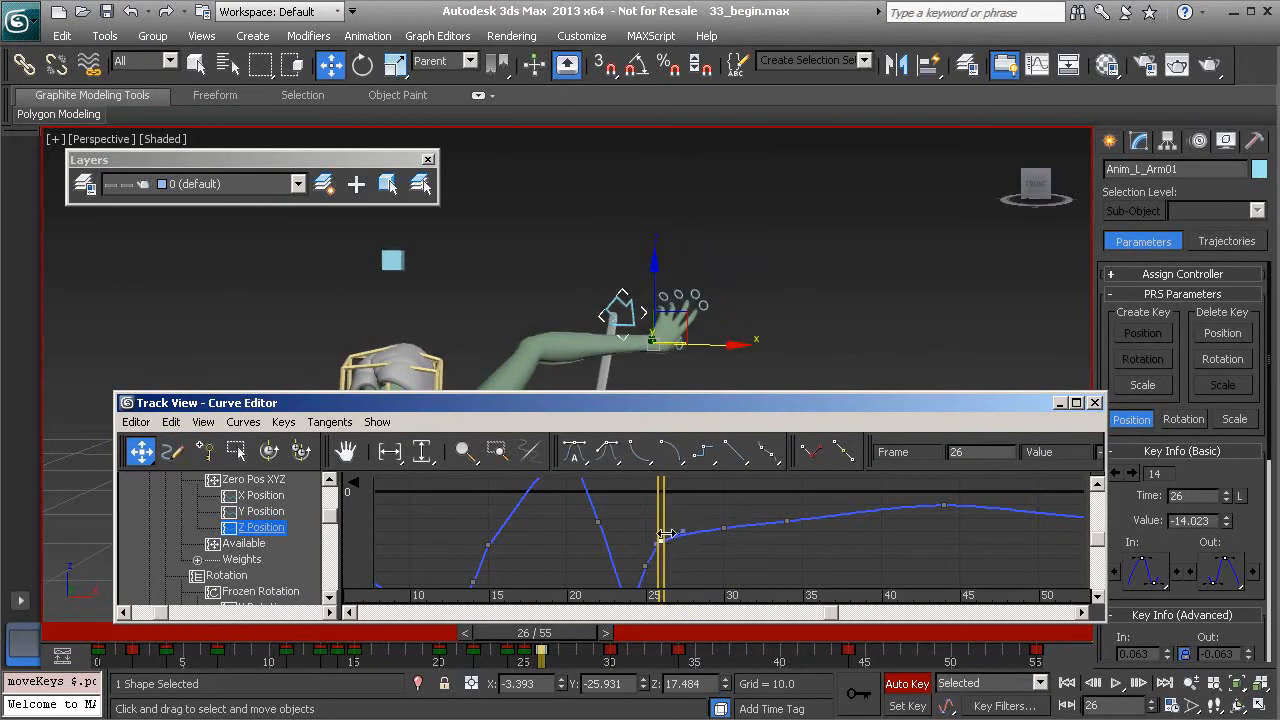
Step: Fine-tune the frame 26 Z Position key down to about -4 on the curve and minimize the Curve Editor
mouse_move(565, 642)
left_mouse_down()
mouse_move(480, 642)
mouse_move(634, 648)
mouse_move(563, 645)
left_mouse_up()
middle_click_drag(686, 557, 693, 480, "ctrl+alt")
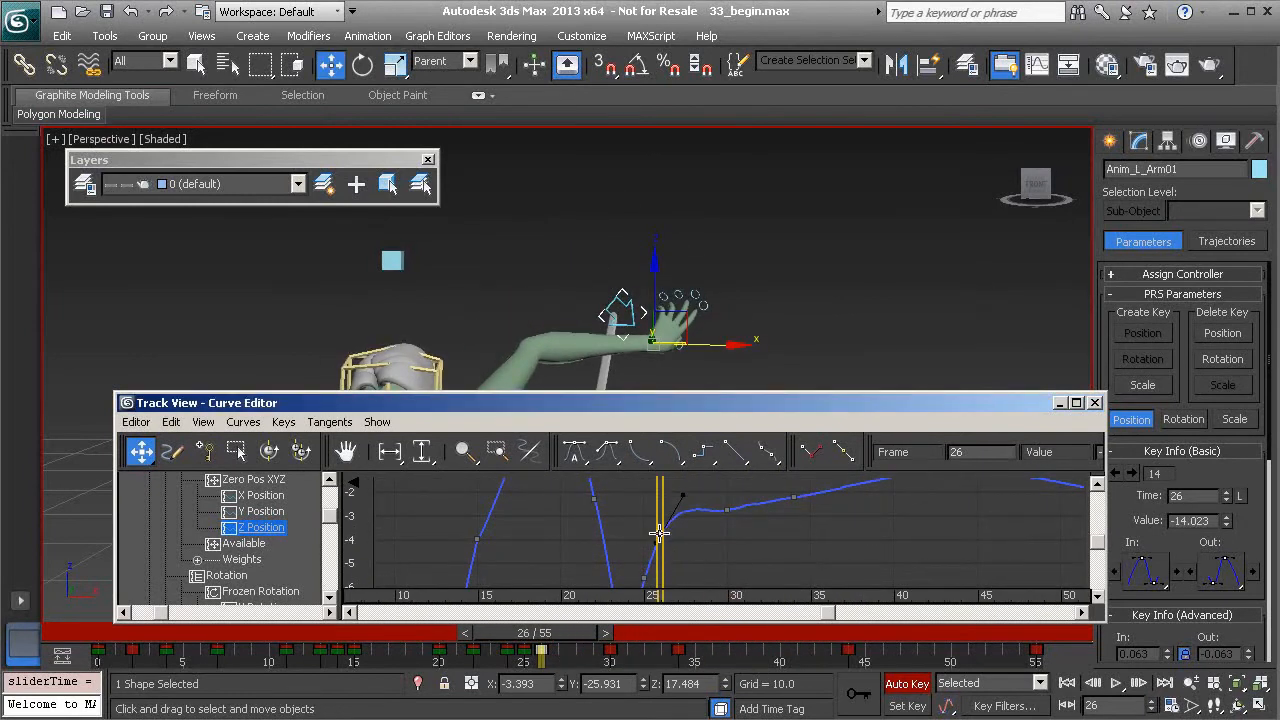
left_click_drag(662, 538, 666, 541)
left_click(688, 543)
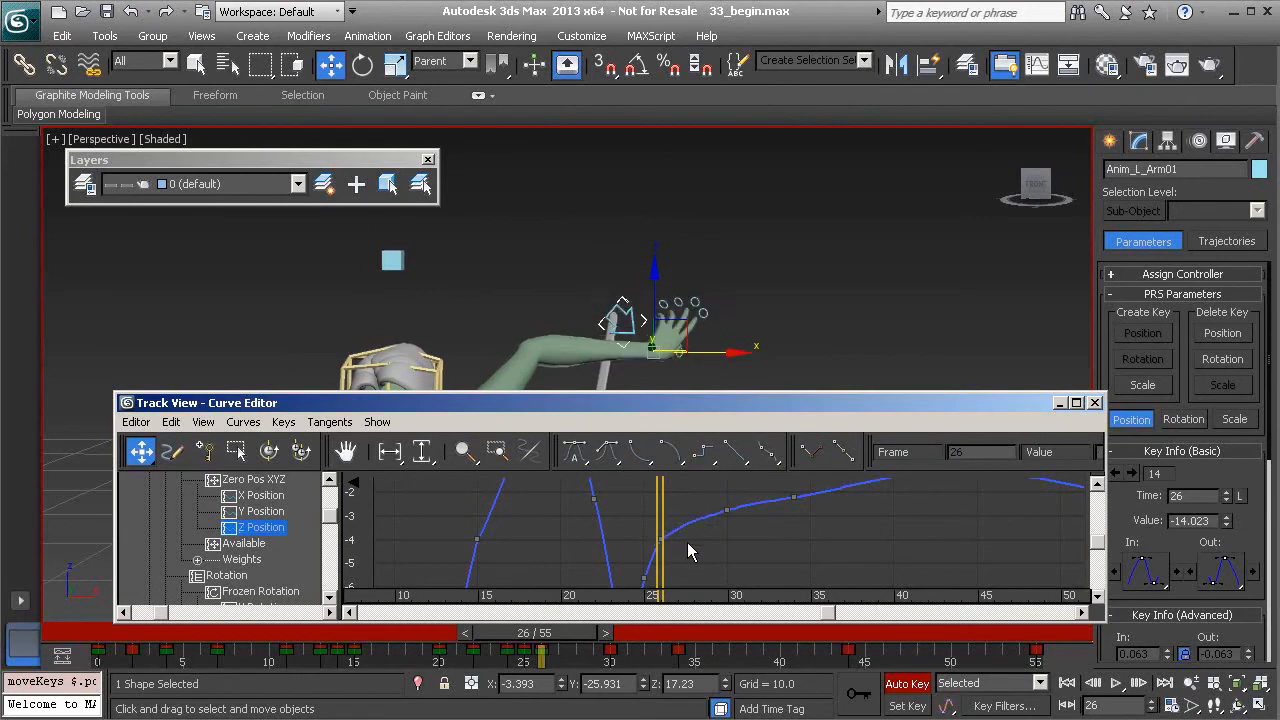
left_click(1060, 404)
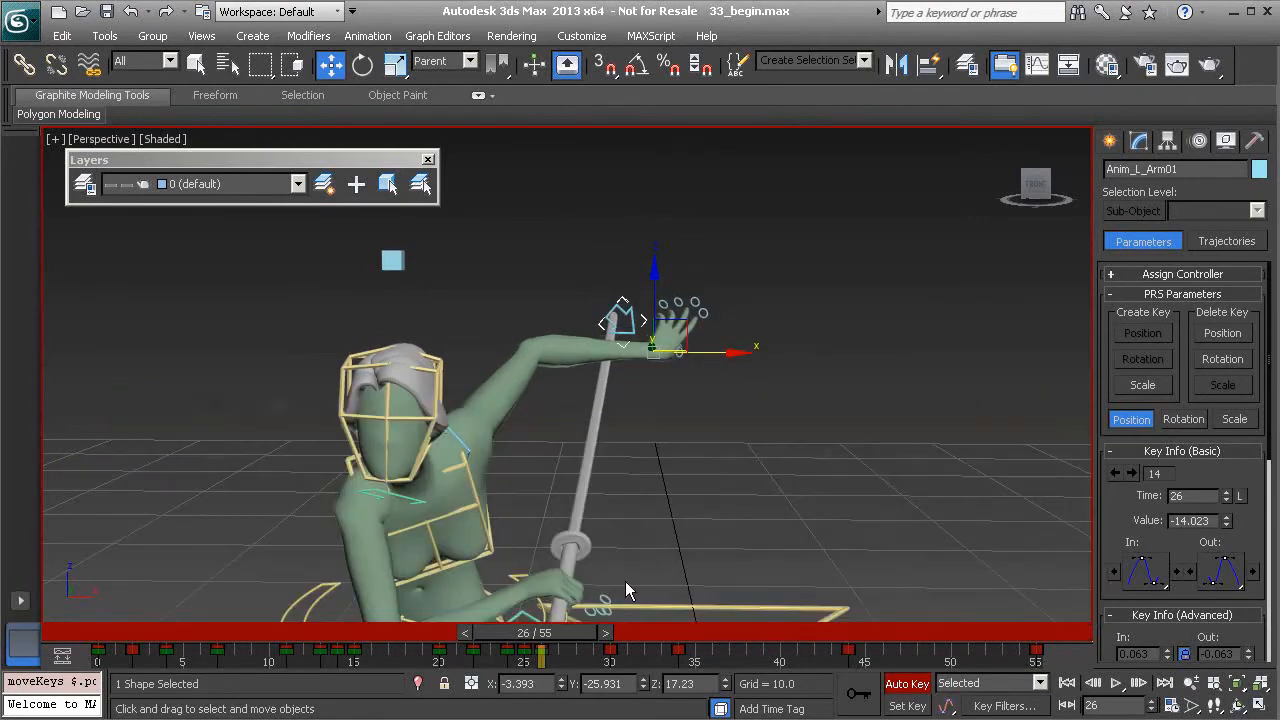
Step: Play back the animation to review the left hand's rise after frame 26
left_click_drag(556, 620, 420, 630)
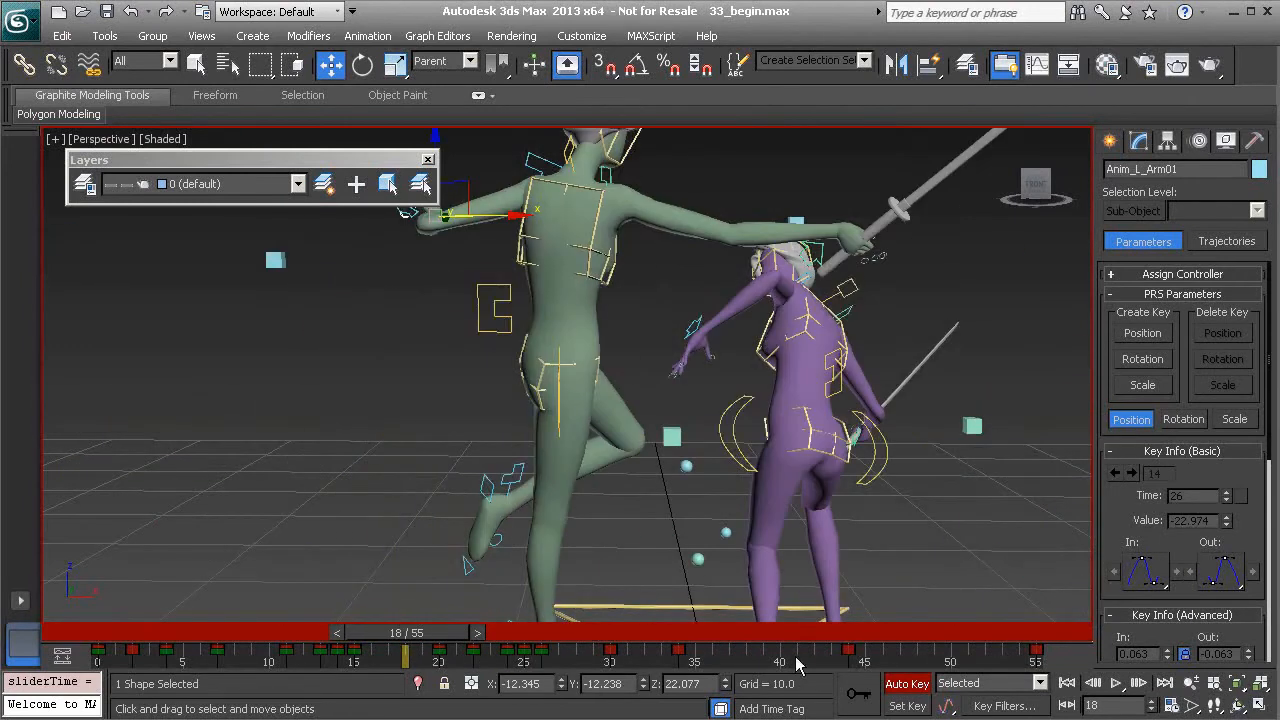
left_click(1117, 686)
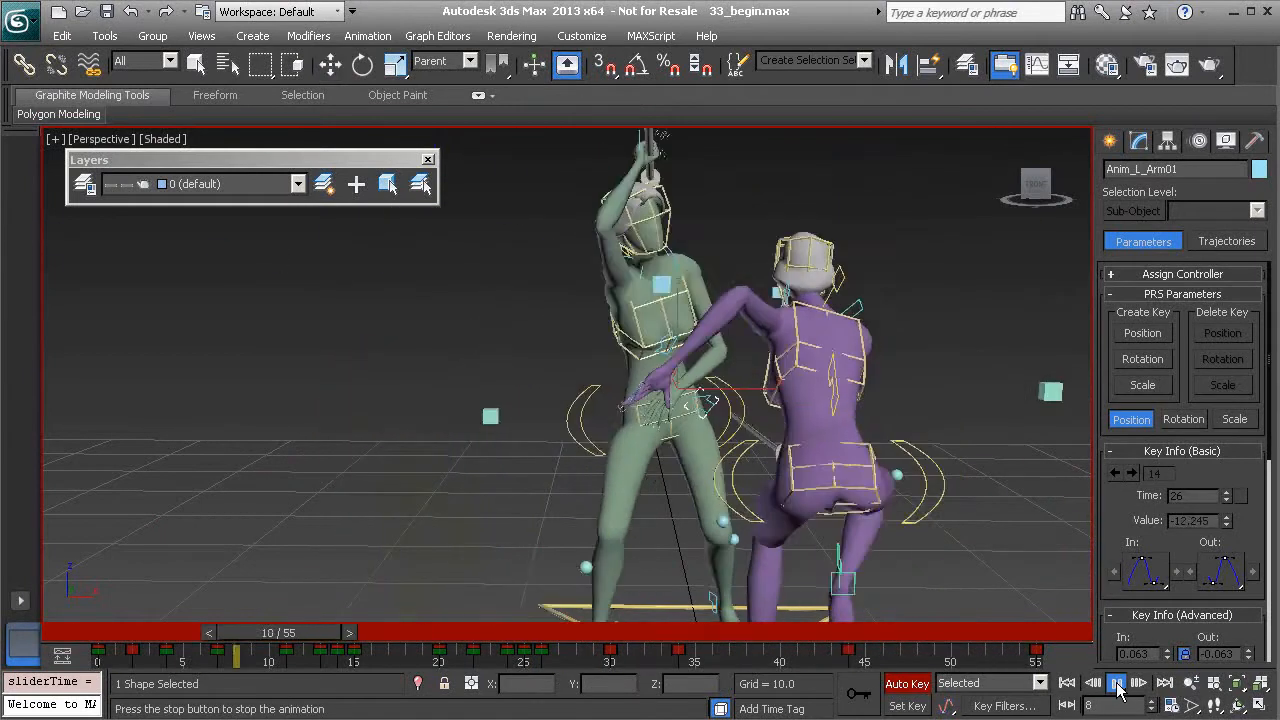
left_click(1117, 686)
Step: Raise the frame 26 Z Position key slightly in the Curve Editor, minimize the editor, and play back the animation
left_click_drag(900, 633, 612, 648)
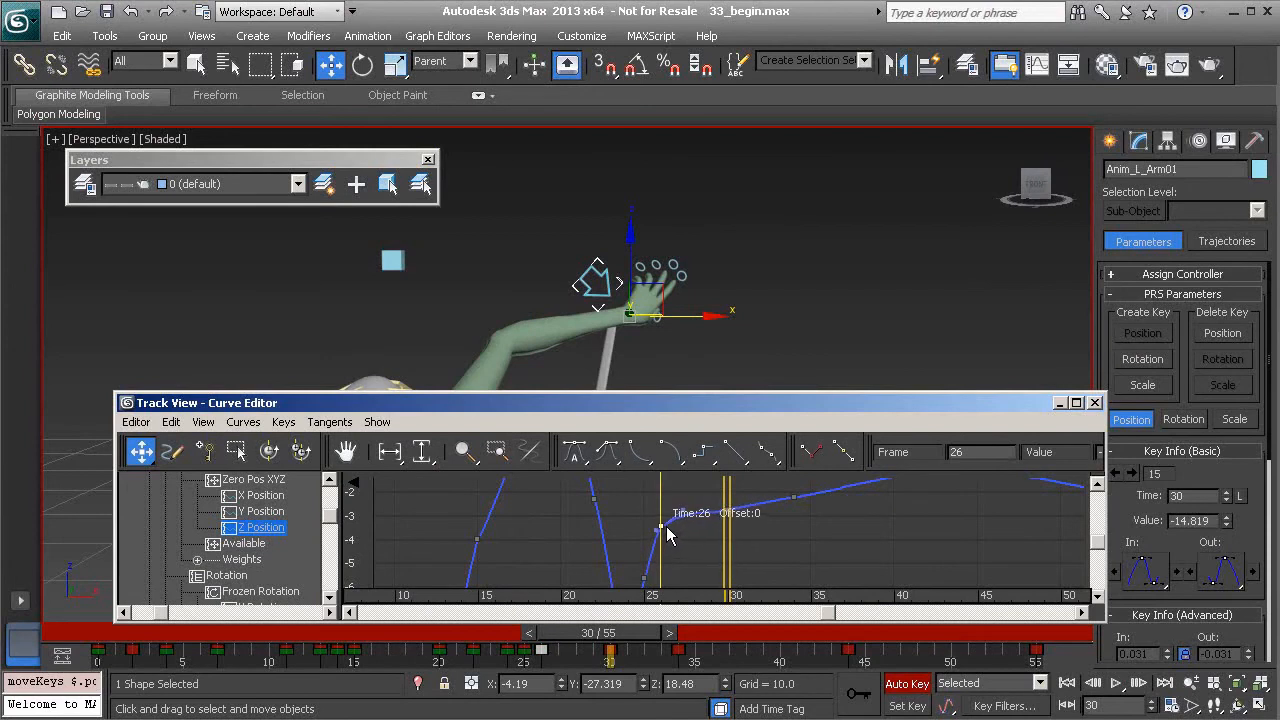
left_click(1059, 403)
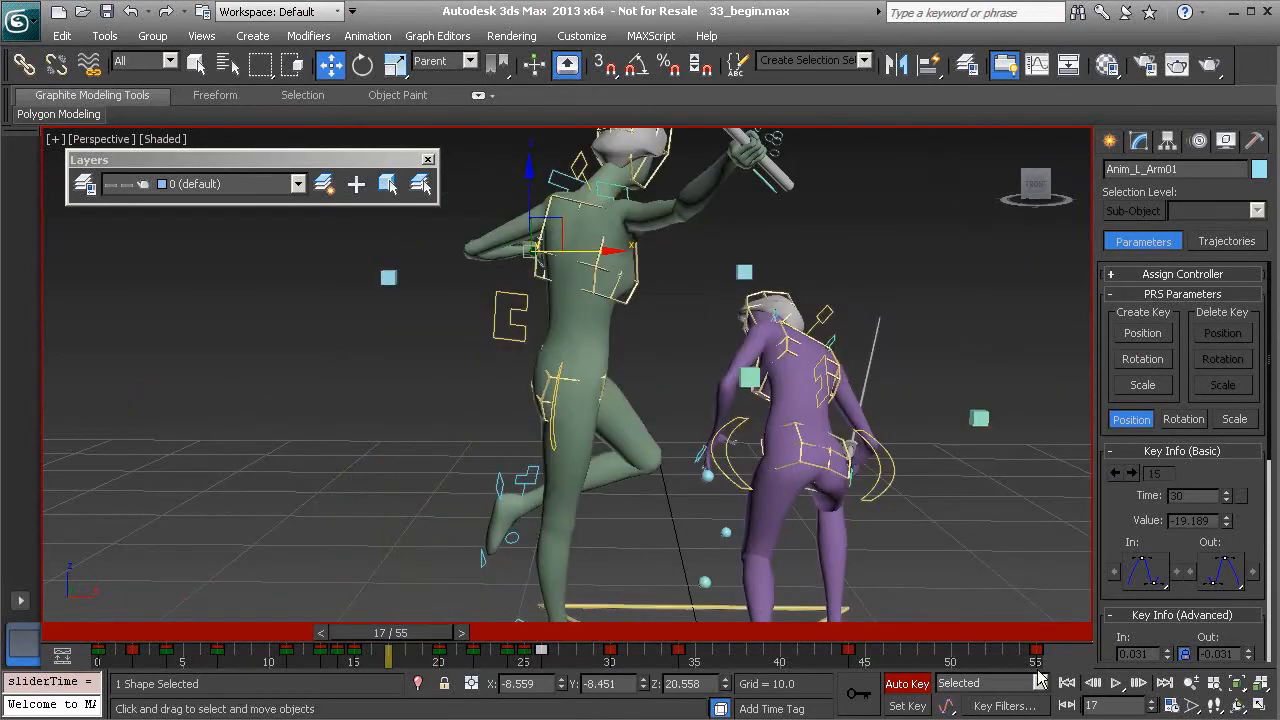
left_click(1116, 683)
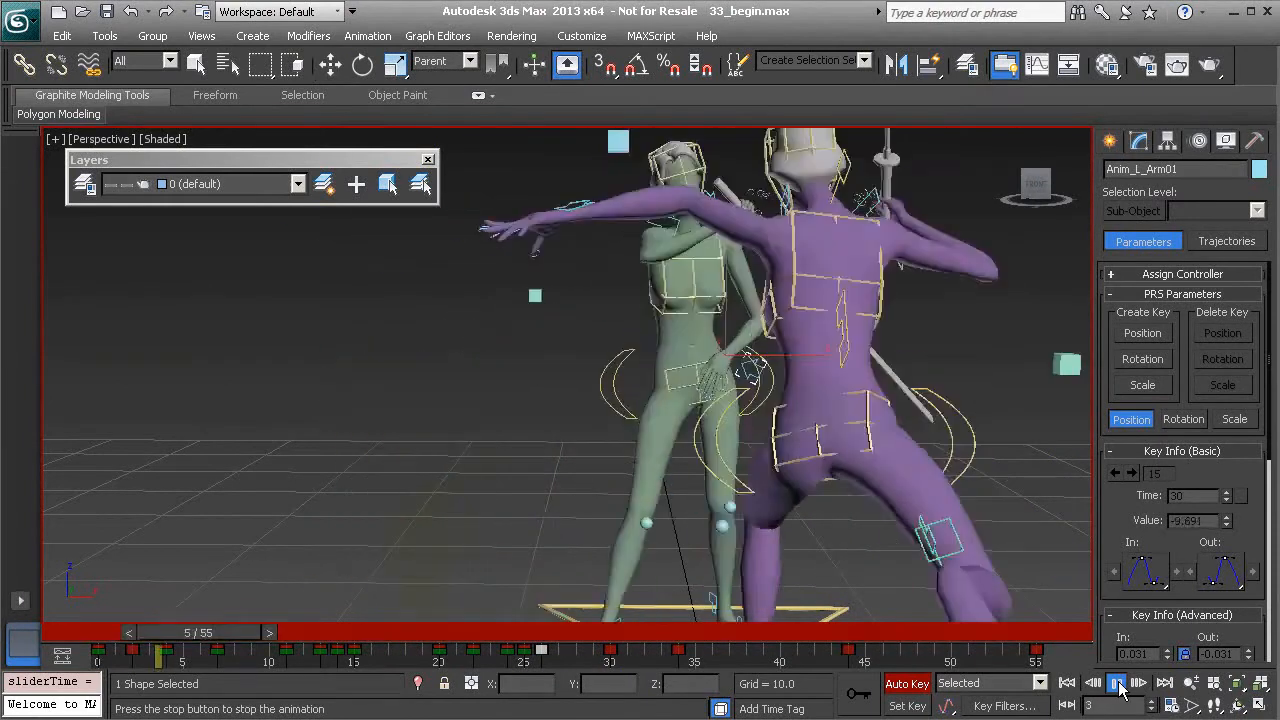
left_click(1117, 684)
Step: Review the green character's left arm and elbow motion from the side by scrubbing and playing back the animation
left_click_drag(531, 637, 757, 638)
middle_click_drag(692, 301, 531, 314, "alt")
scroll(531, 314, "down", 3)
left_click_drag(741, 636, 487, 636)
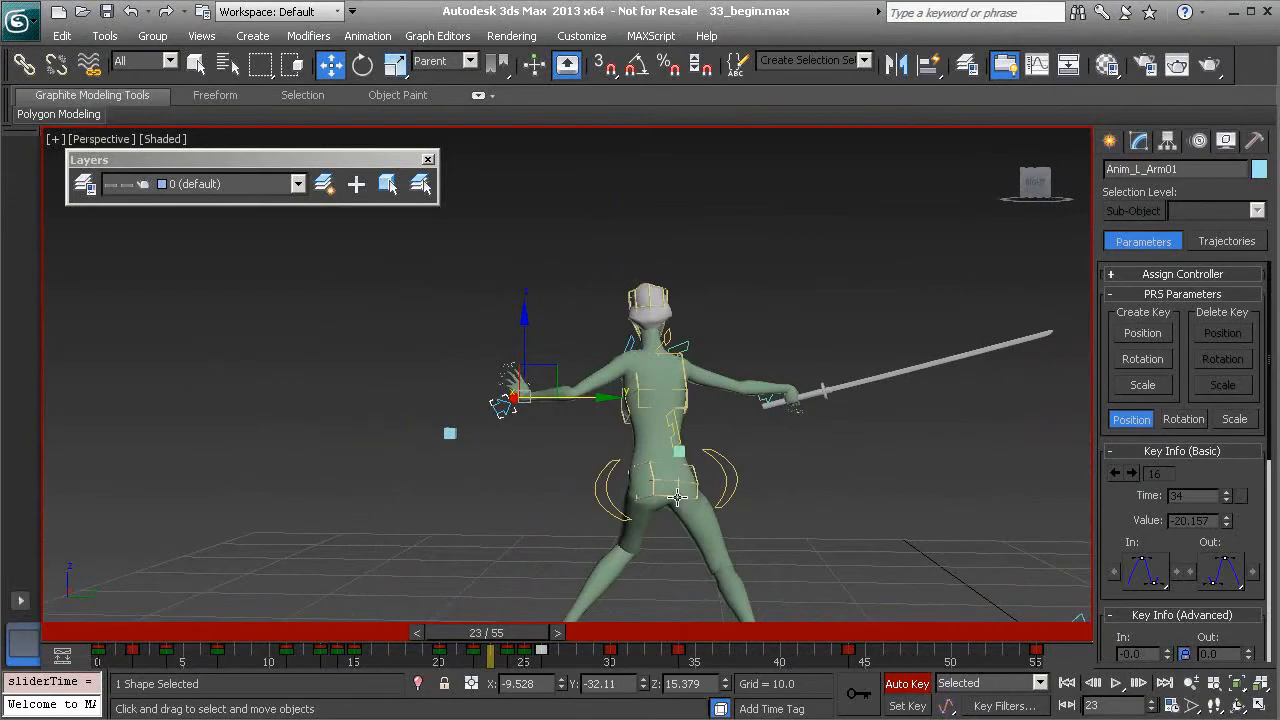
left_click(1116, 684)
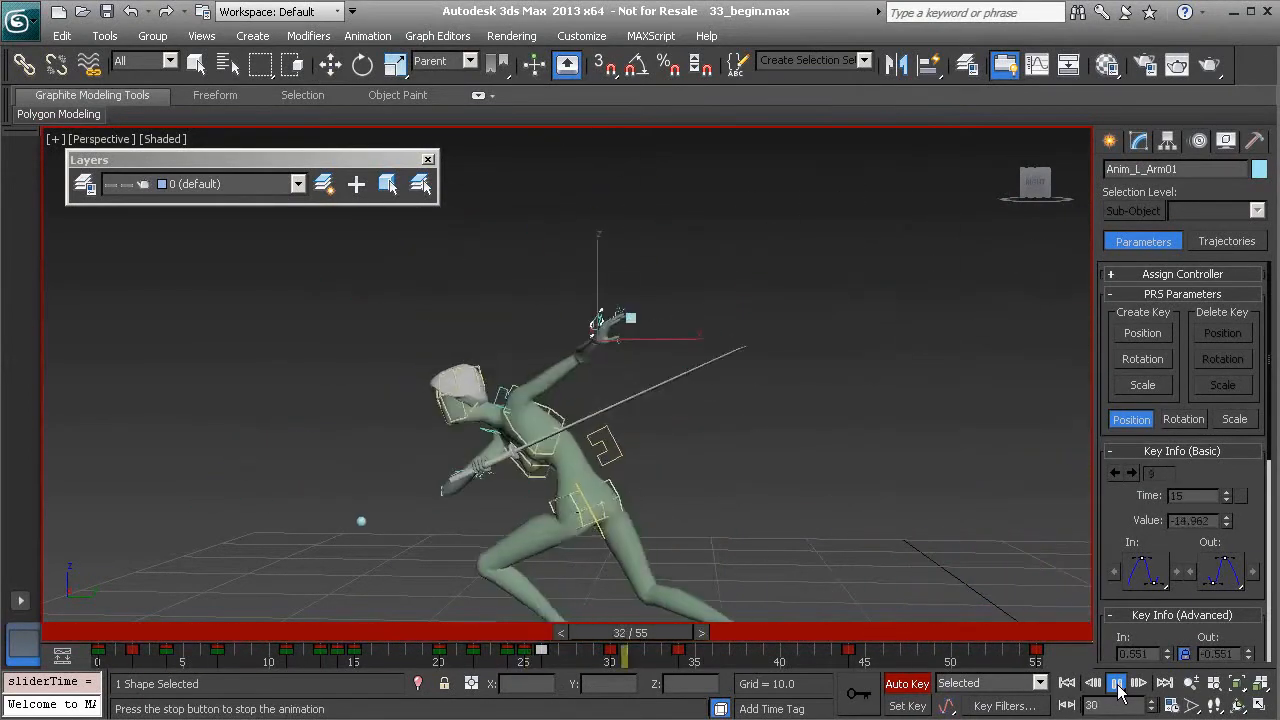
left_click(1117, 685)
Step: At frame 44, move the left elbow control upward and forward
left_click_drag(873, 636, 802, 620)
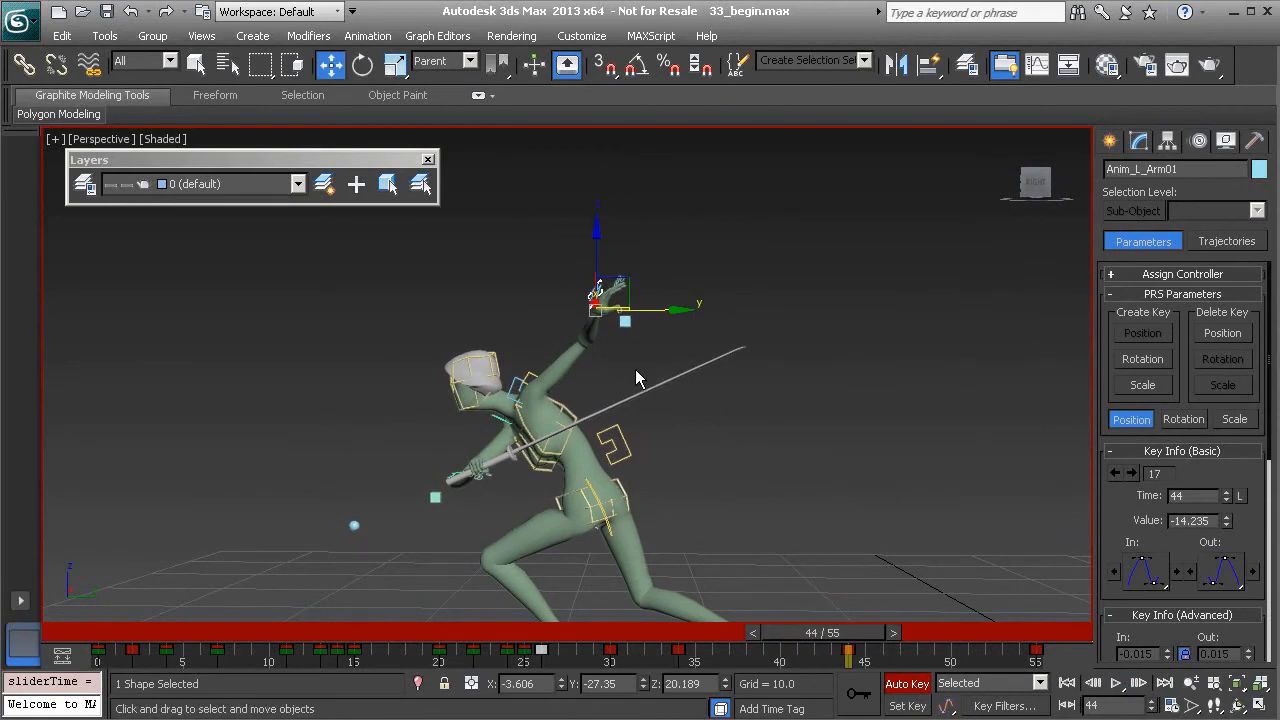
left_click(626, 323)
left_click_drag(652, 306, 637, 251)
Step: At frame 55, move the left elbow control slightly downward and back for the settling pose
left_click_drag(810, 632, 1046, 690)
key("w")
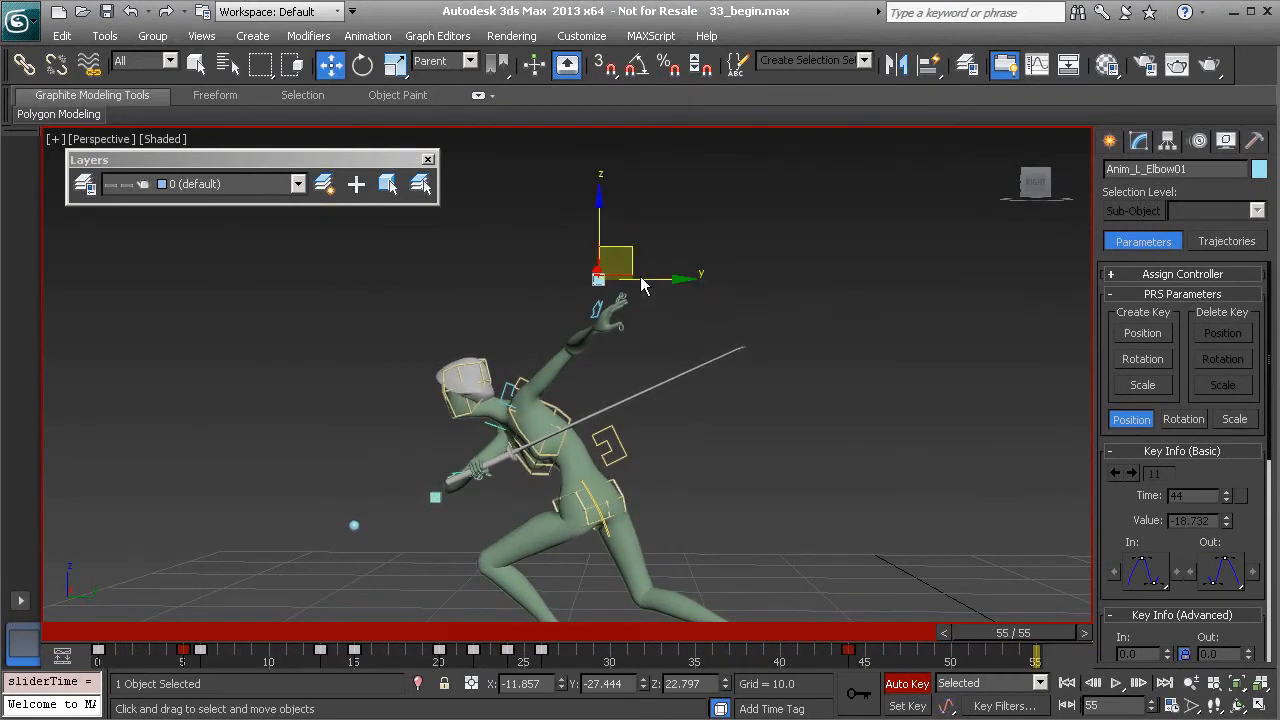
left_click_drag(629, 249, 634, 257)
Step: Play back the animation from around frame 25 and examine the elbow motion from the front
left_click_drag(1040, 635, 530, 635)
left_click(1118, 688)
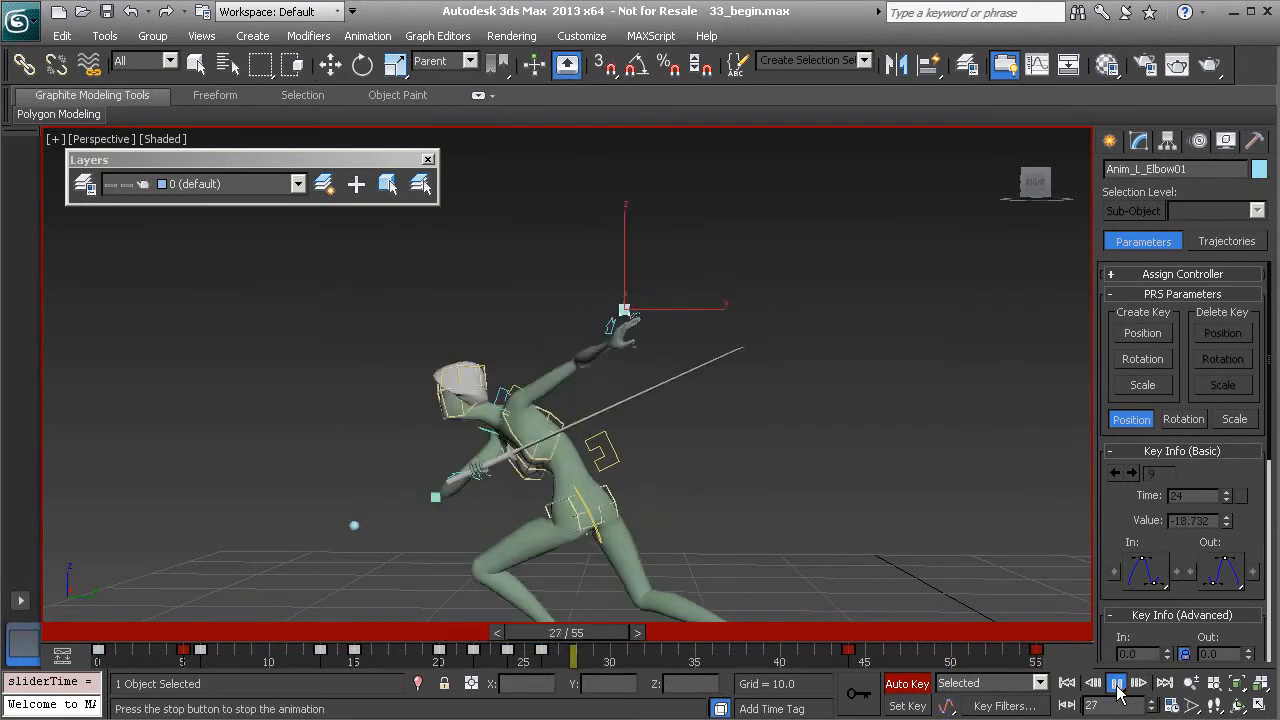
middle_click_drag(586, 510, 554, 500, "alt")
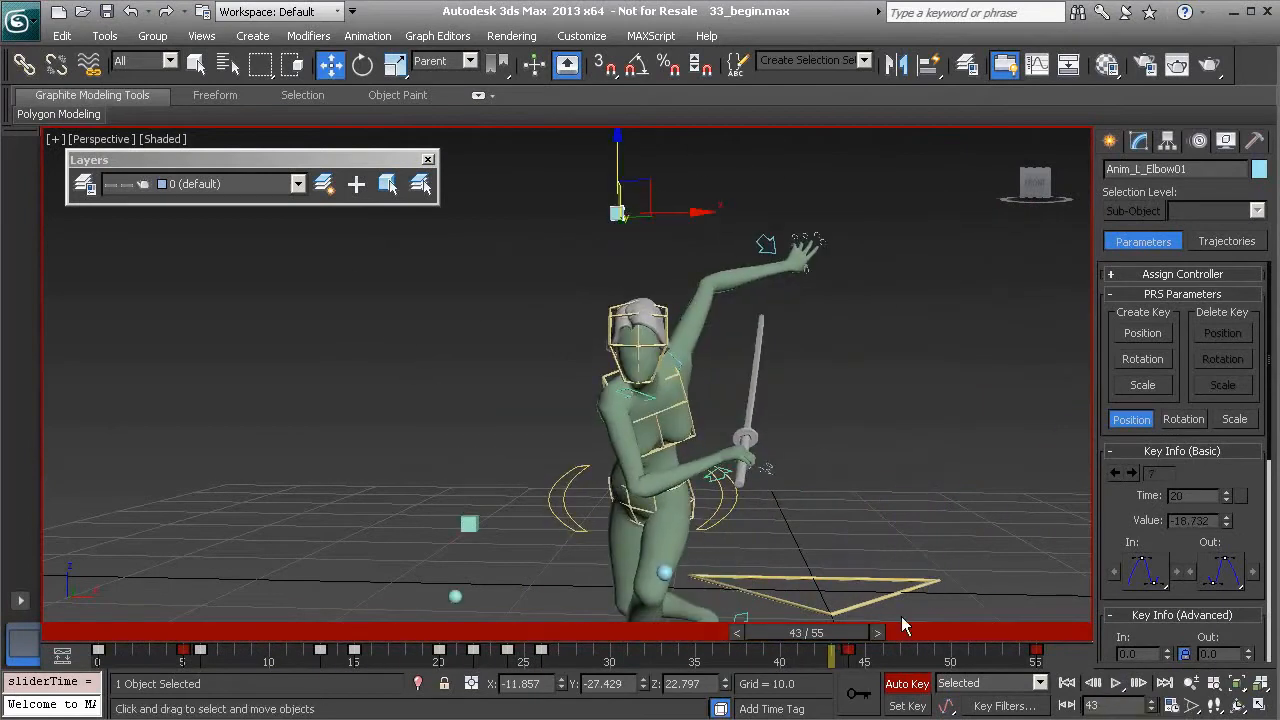
Step: At frame 26, rotate the left hand control about its Z axis so the hand tips downward
left_click(545, 640)
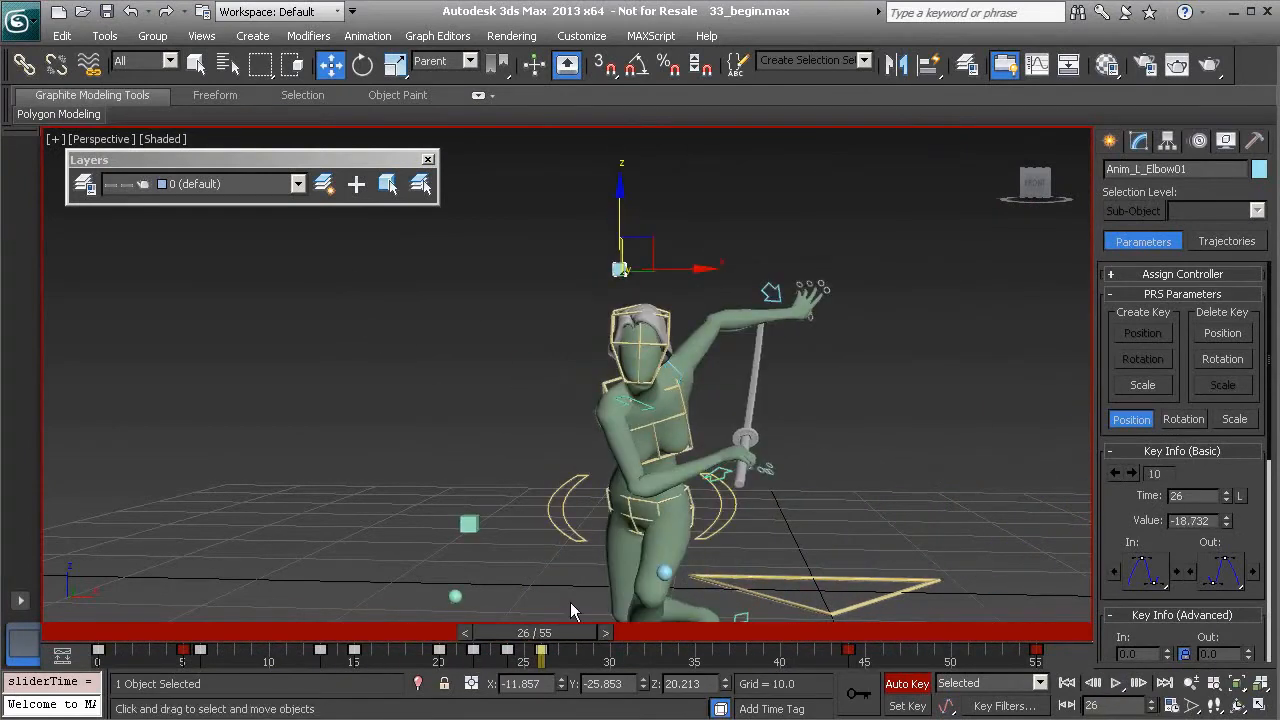
middle_click_drag(712, 452, 590, 454)
scroll(590, 454, "up", 3)
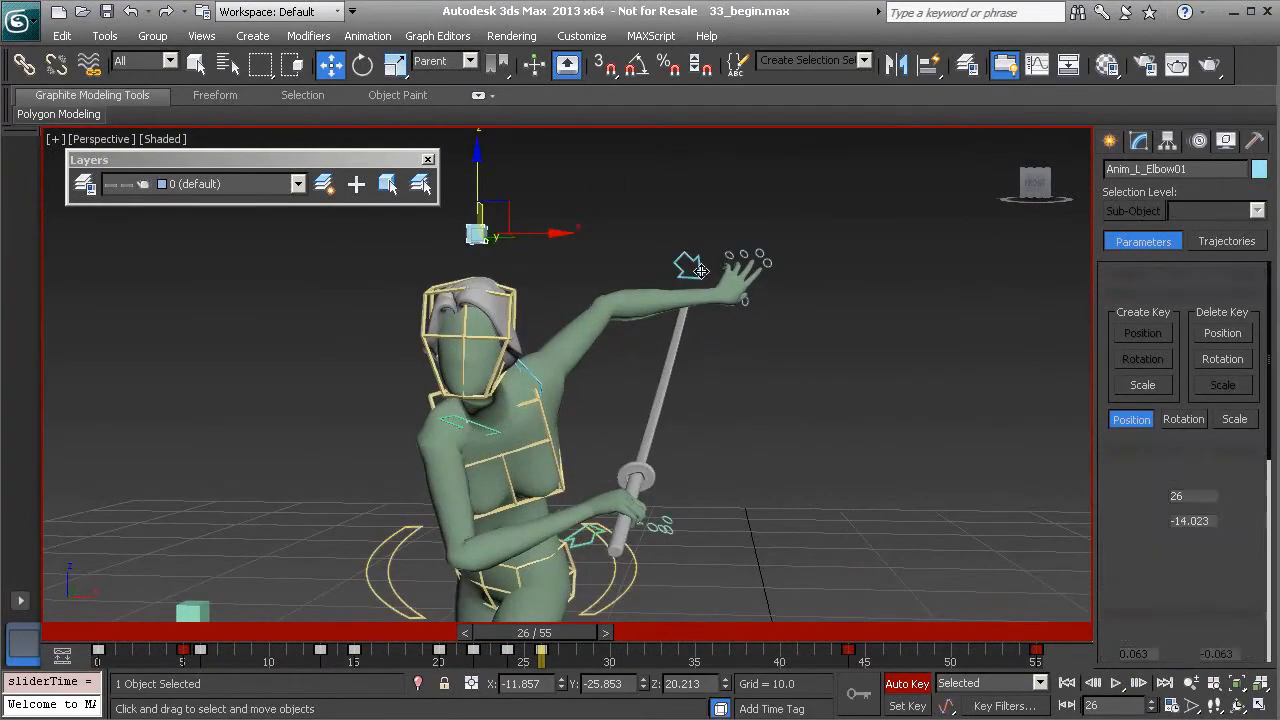
key("e")
middle_click_drag(716, 323, 735, 362, "alt")
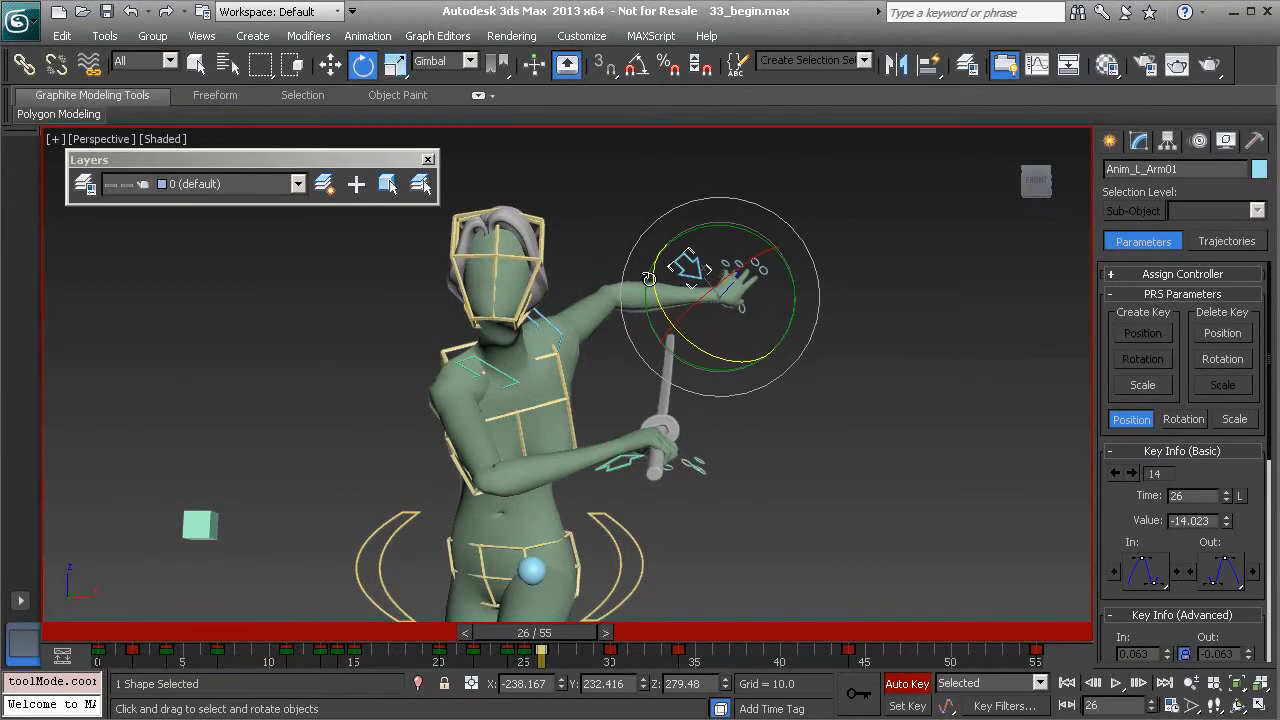
mouse_move(566, 632)
left_mouse_down()
mouse_move(542, 631)
mouse_move(571, 633)
left_mouse_up()
key("e")
left_click_drag(736, 357, 722, 360)
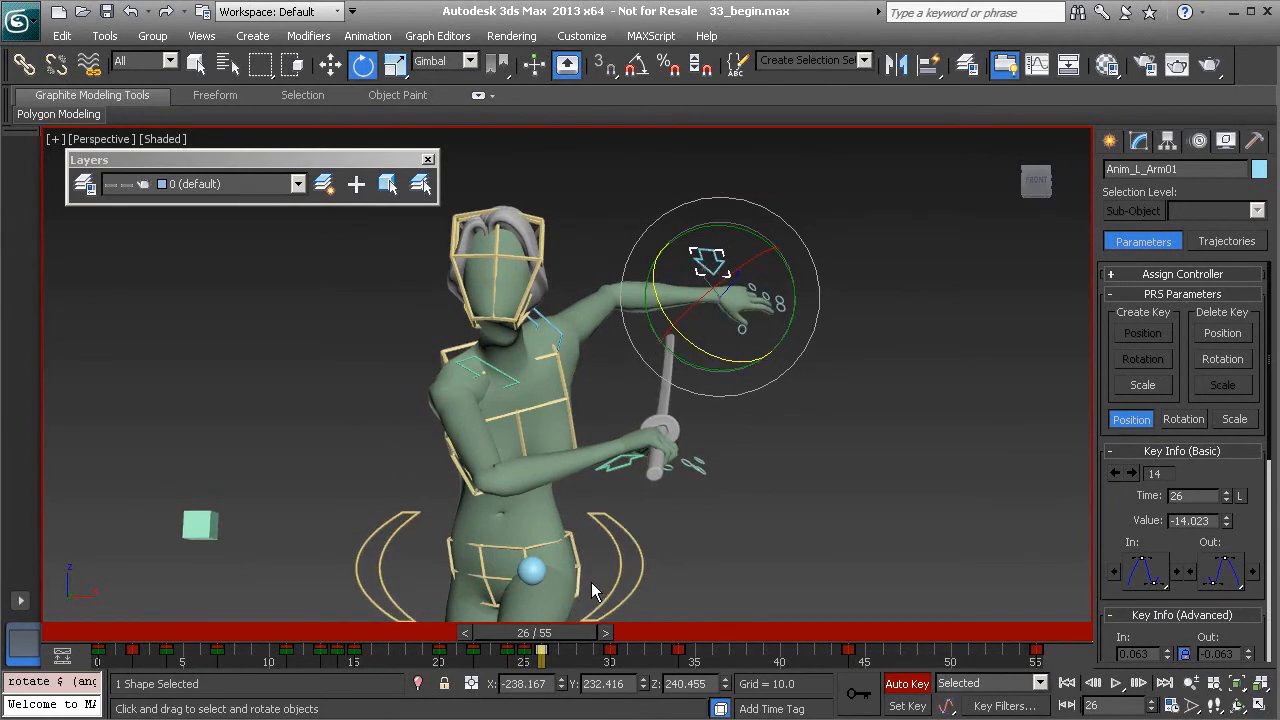
mouse_move(556, 634)
left_mouse_down()
mouse_move(532, 628)
mouse_move(574, 629)
mouse_move(560, 629)
left_mouse_up()
key("e")
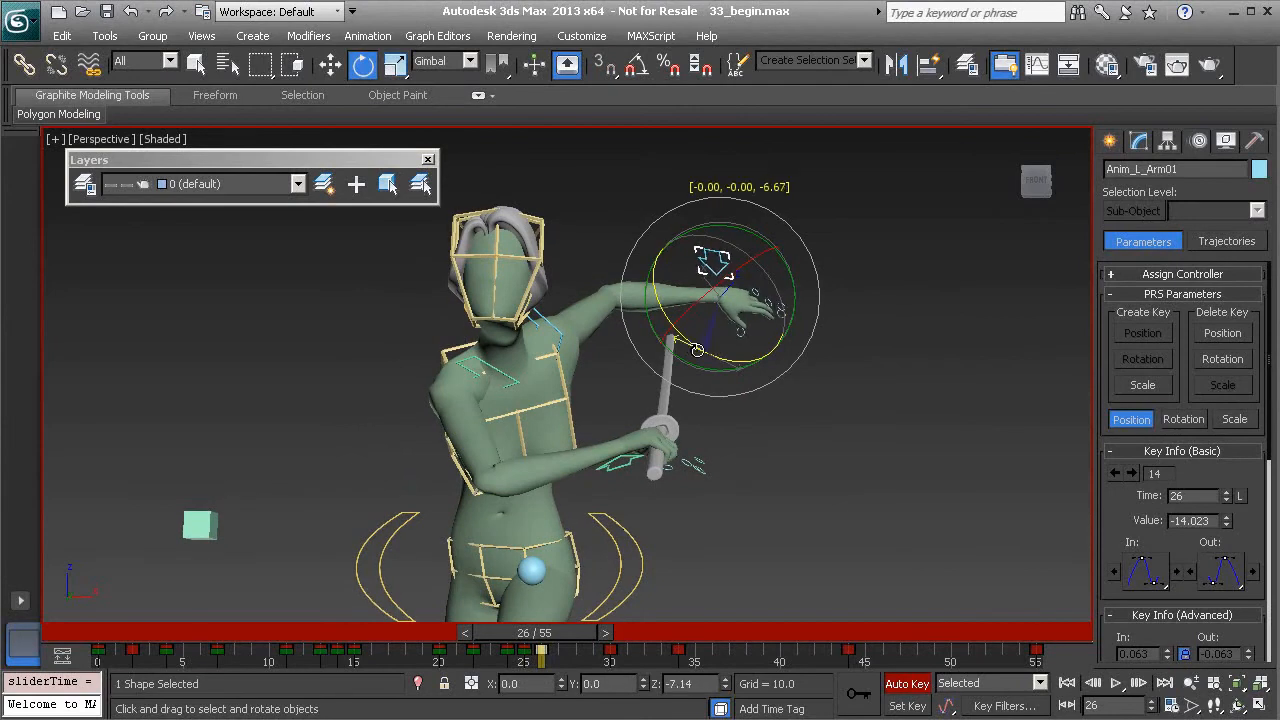
Step: Rotate the left hand control about Z, tipping the hand up at frame 36, slightly down at 43 and slightly up at 51
left_click_drag(563, 640, 713, 655)
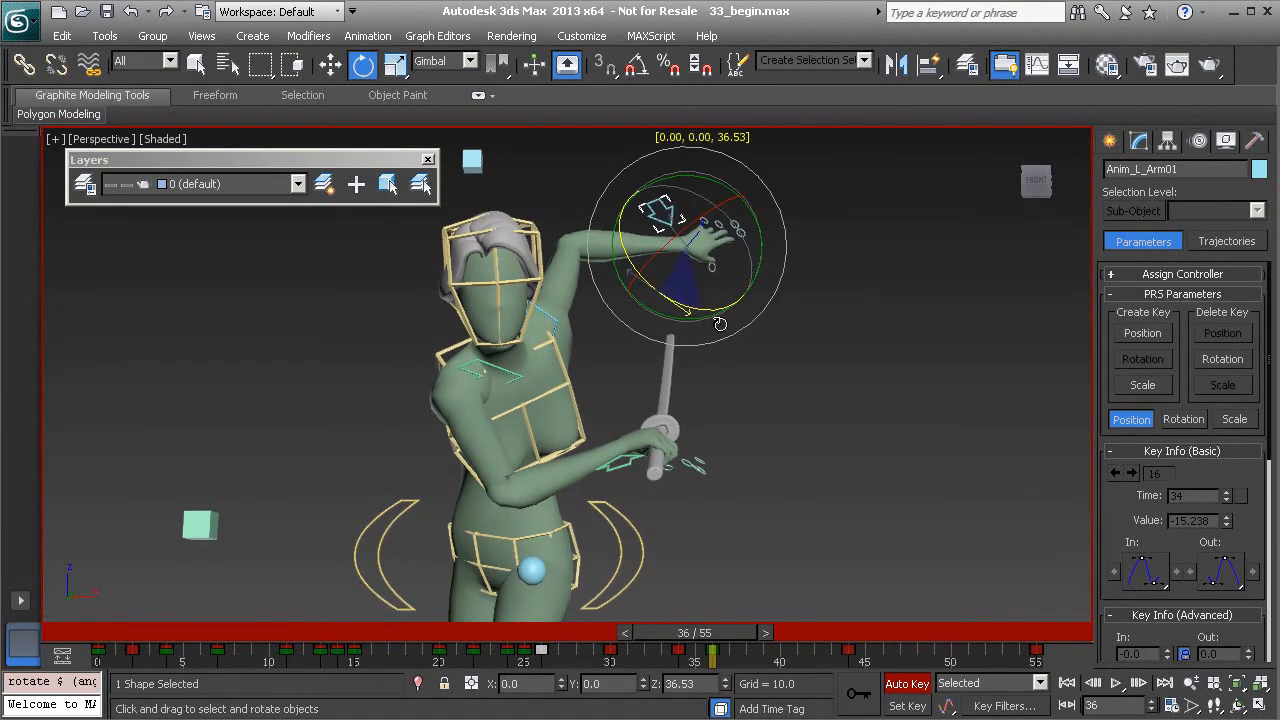
left_click_drag(725, 643, 812, 668)
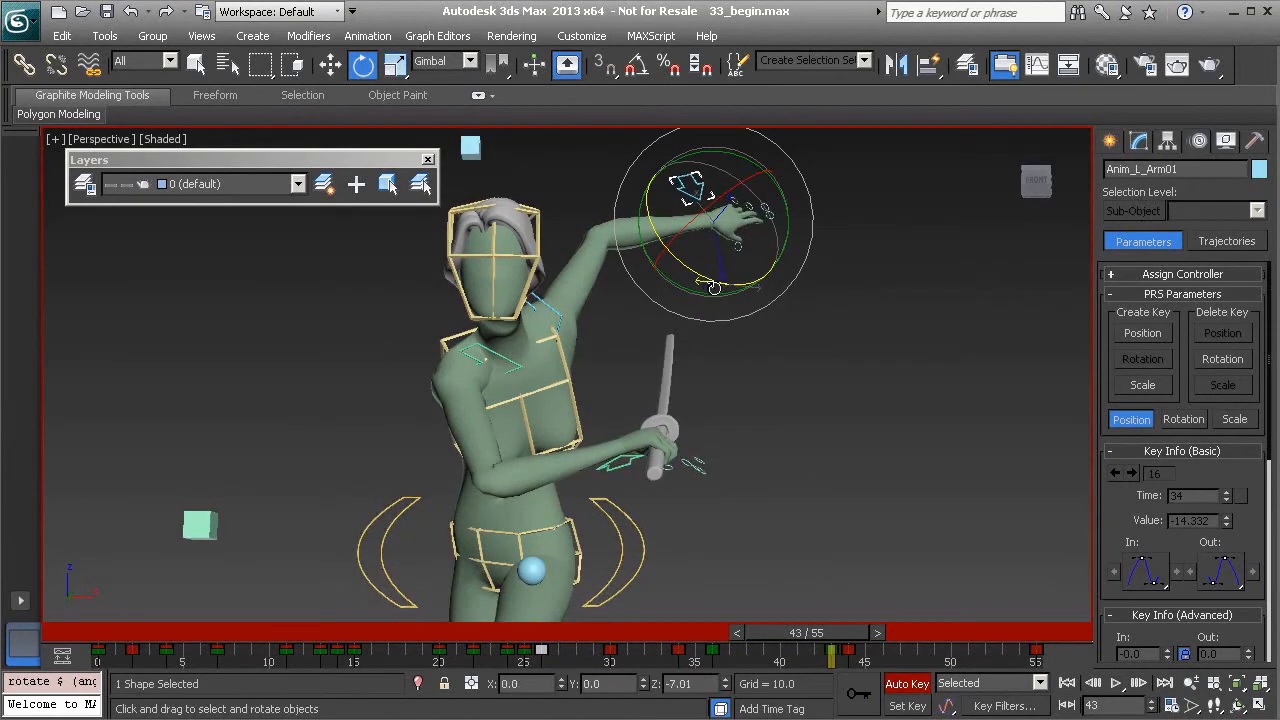
left_click_drag(835, 635, 943, 672)
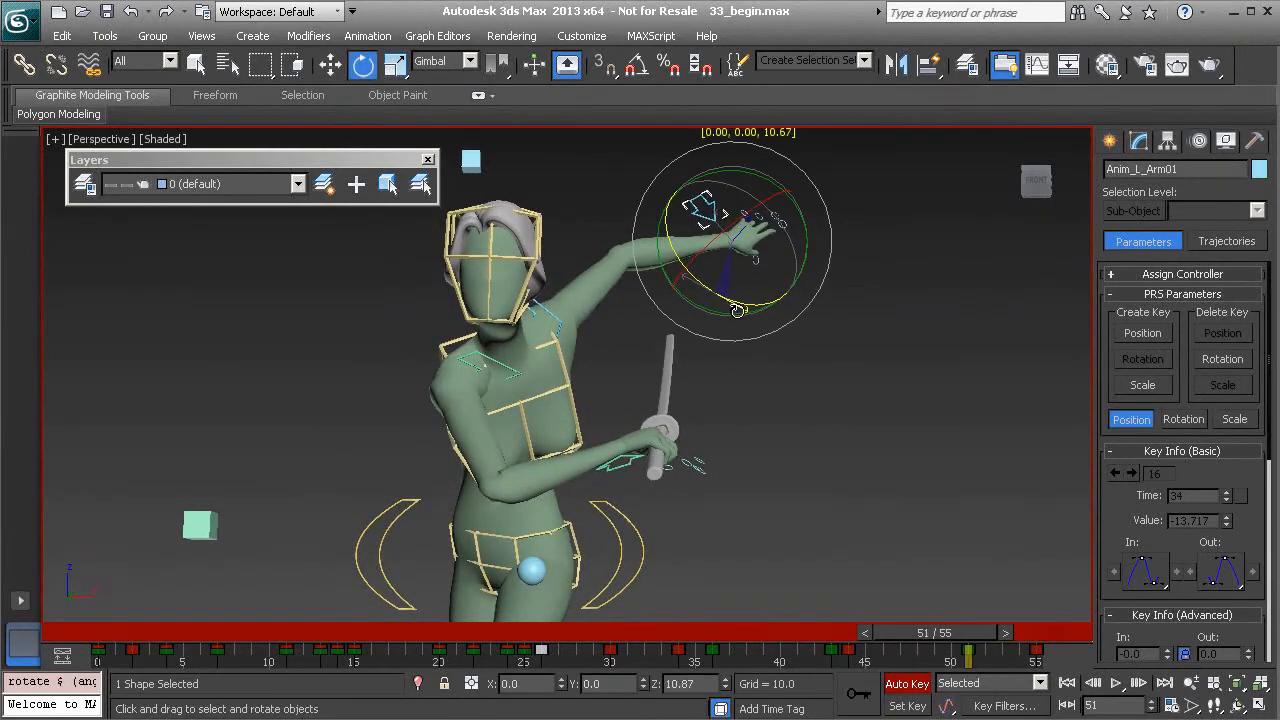
Step: Scrub through and play back the animation to review the left hand's new wrist rotation
left_click_drag(943, 606, 788, 608)
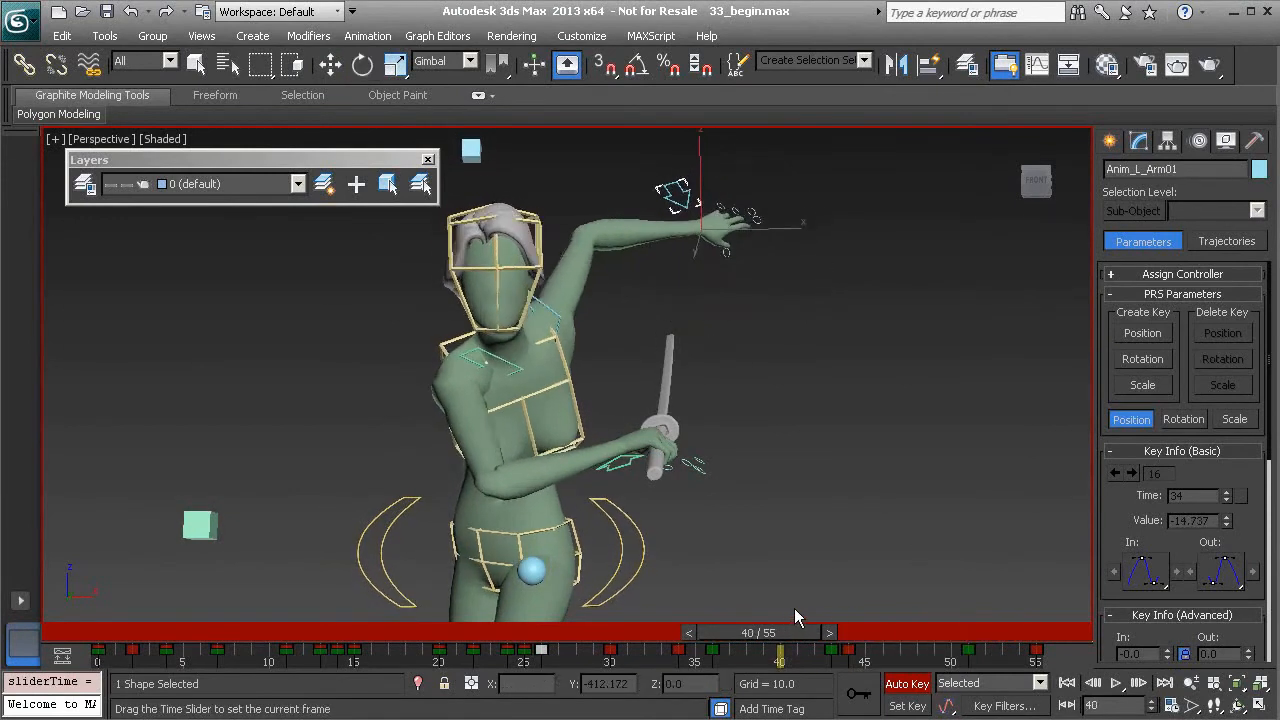
left_click_drag(900, 636, 1055, 665)
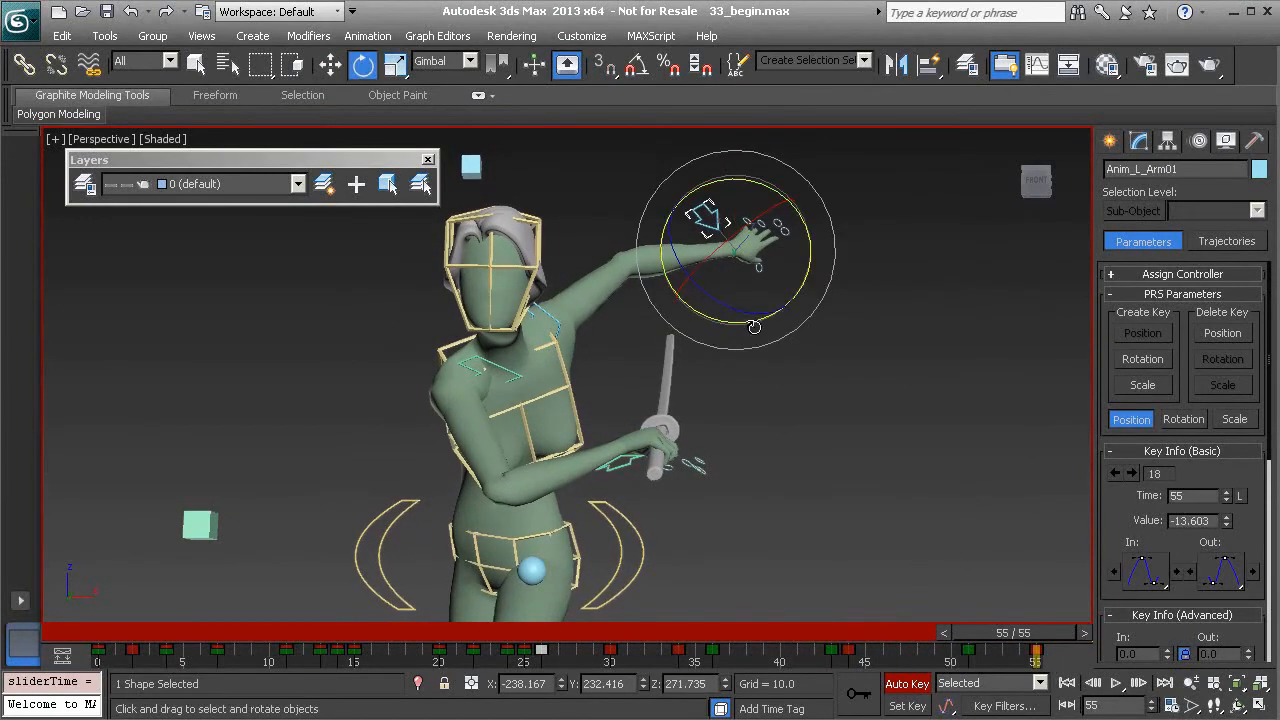
left_click_drag(1013, 634, 407, 636)
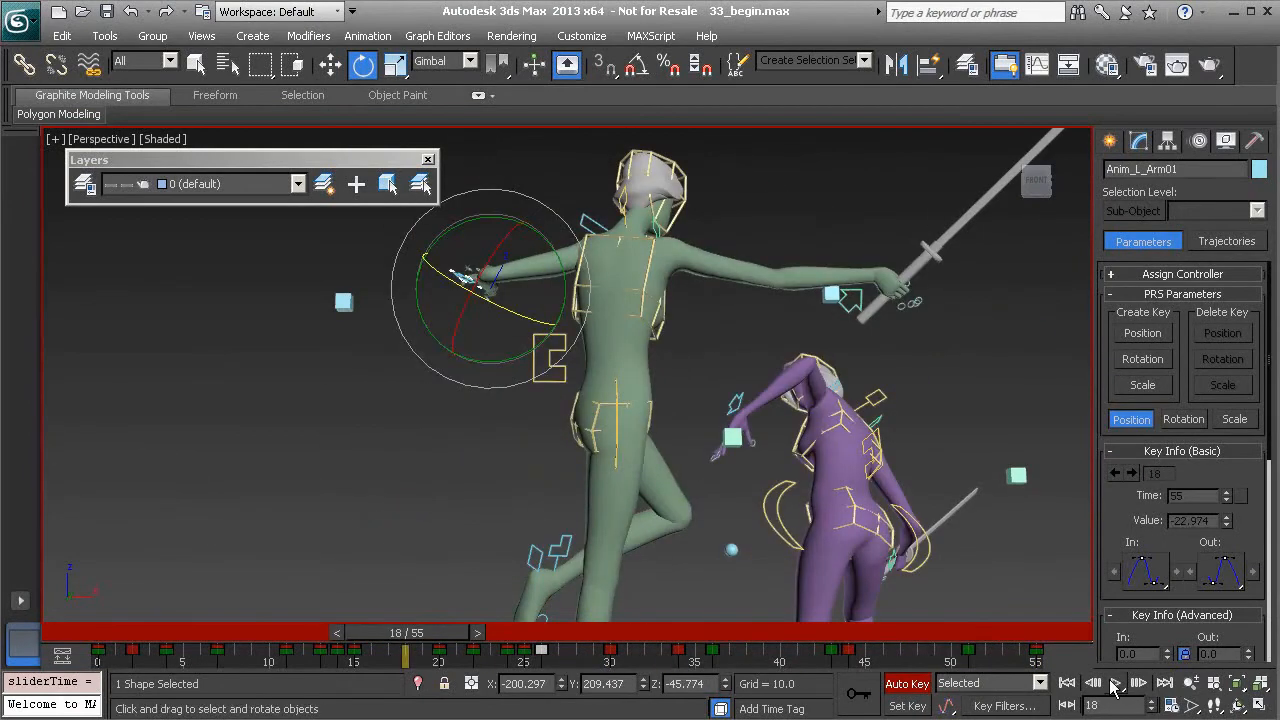
left_click(1114, 684)
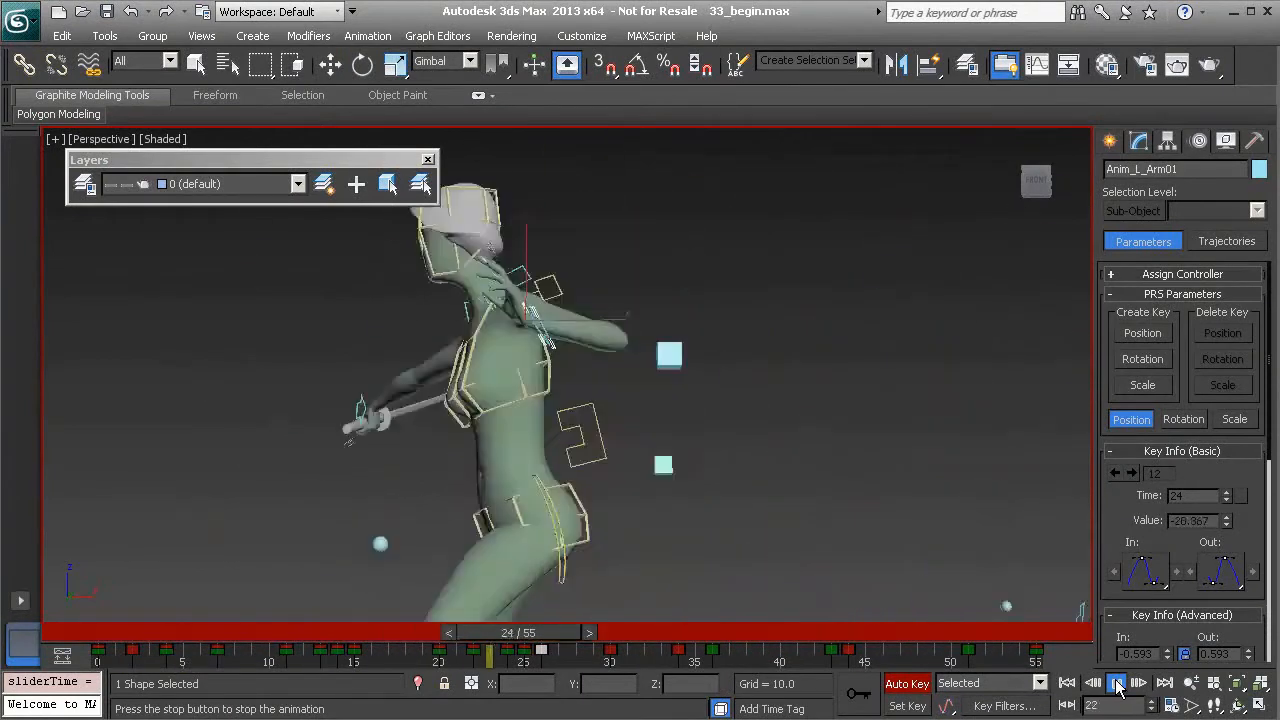
left_click(1116, 685)
Step: Examine the left hand's motion from the front around frames 28 to 36 by scrubbing and replaying the animation
left_click(668, 633)
left_click_drag(668, 633, 567, 633)
middle_click_drag(718, 291, 622, 333, "alt")
middle_click_drag(650, 522, 704, 565, "alt")
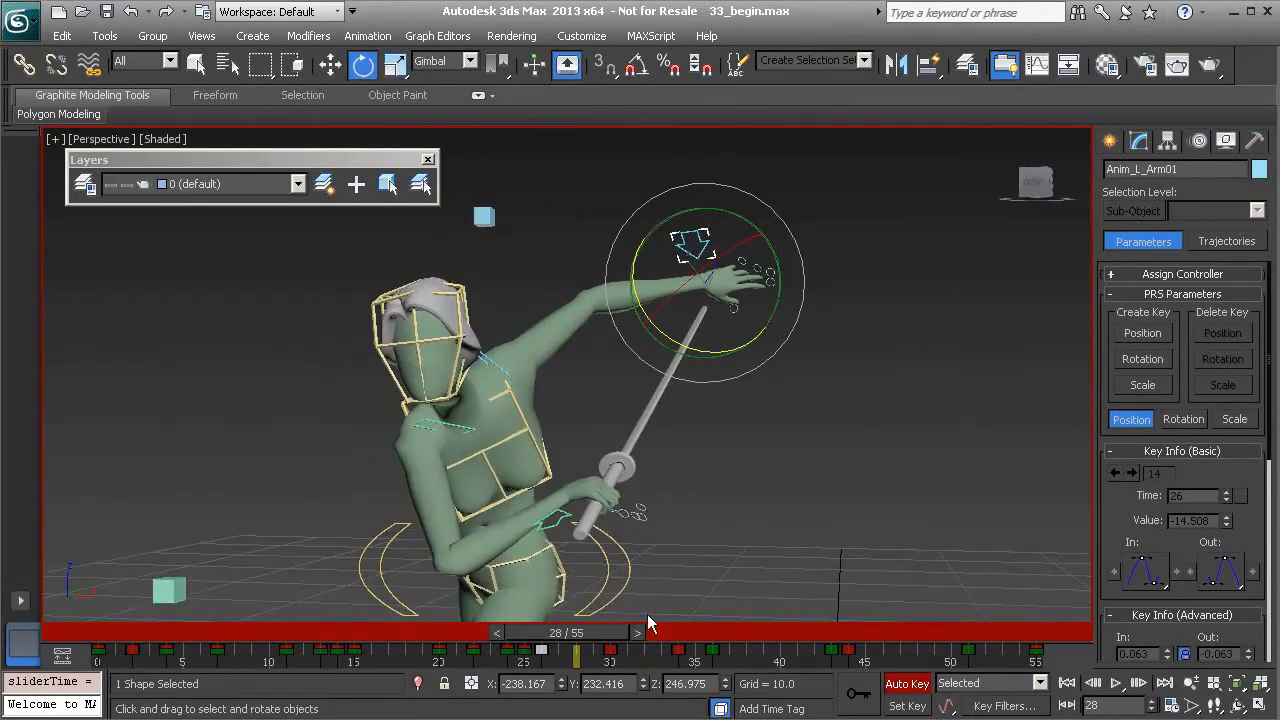
left_click_drag(581, 634, 623, 629)
middle_click_drag(722, 431, 774, 426, "alt")
left_click_drag(638, 634, 526, 620)
left_click(1118, 685)
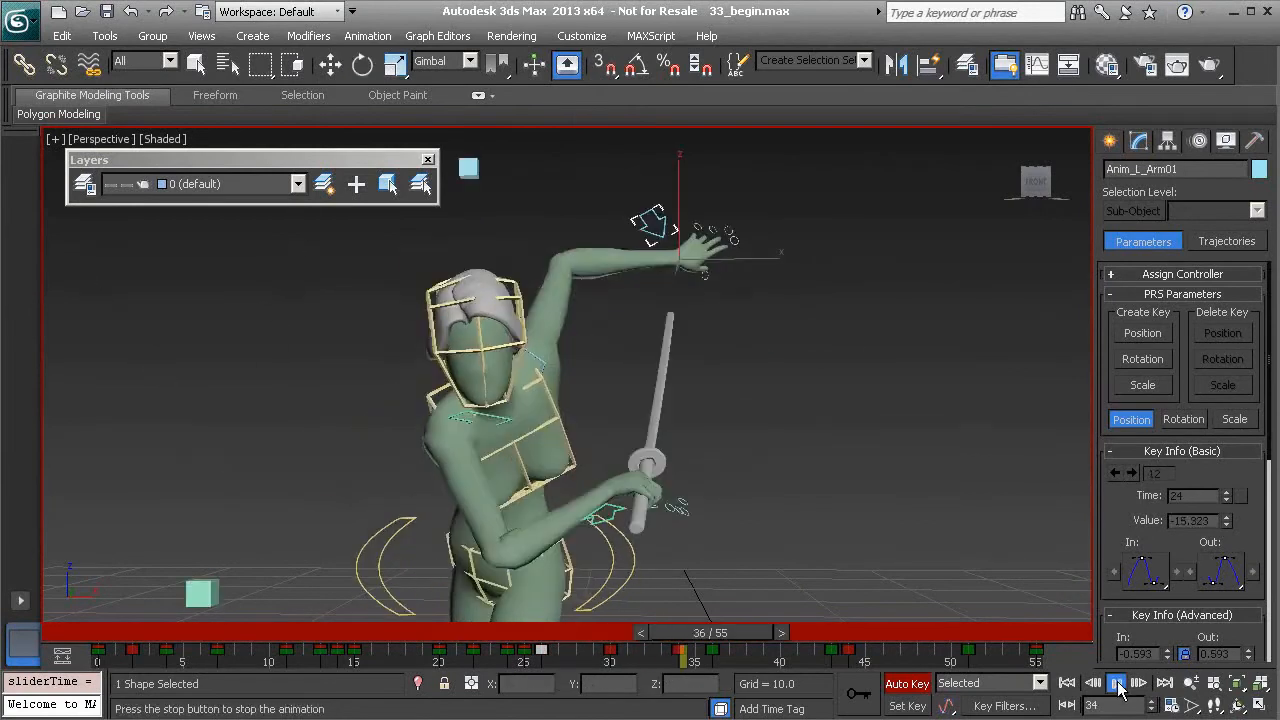
left_click(1118, 685)
Step: Isolate the left hand control's Z Position curve in the Curve Editor and examine its keys around frames 30 to 34
left_click(558, 642)
left_click_drag(558, 642, 616, 650)
right_click(856, 377)
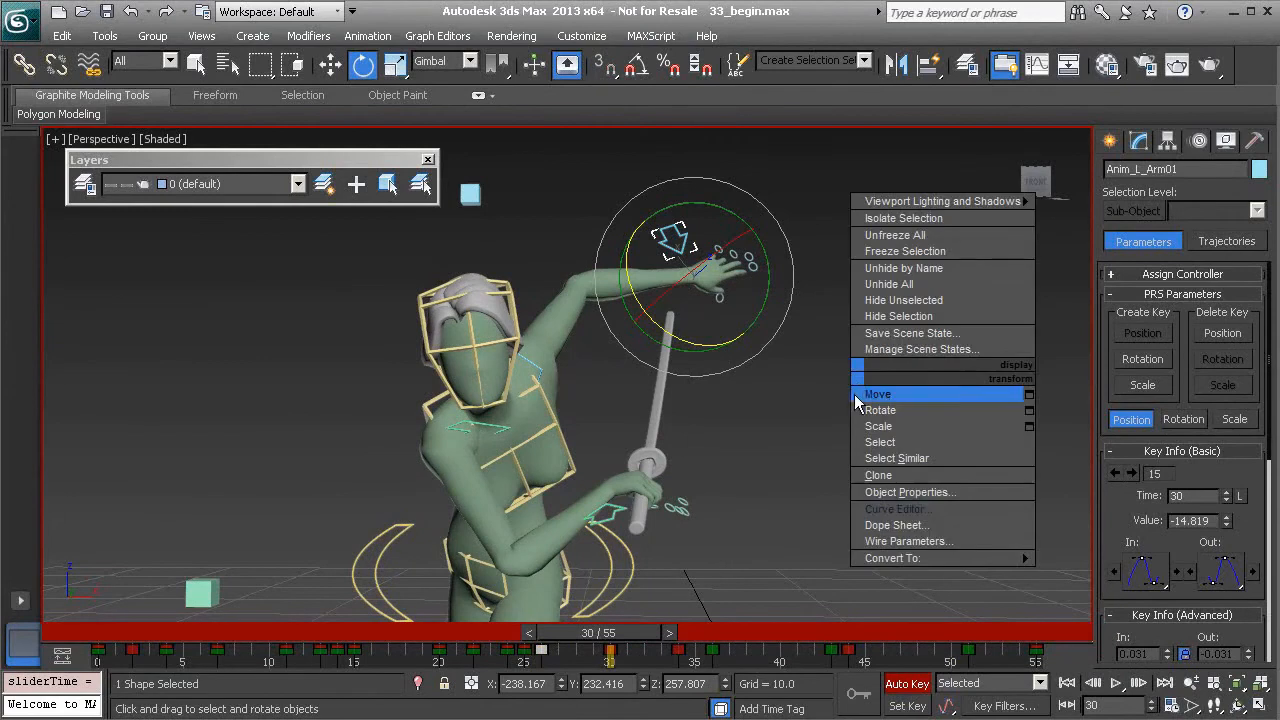
left_click(919, 511)
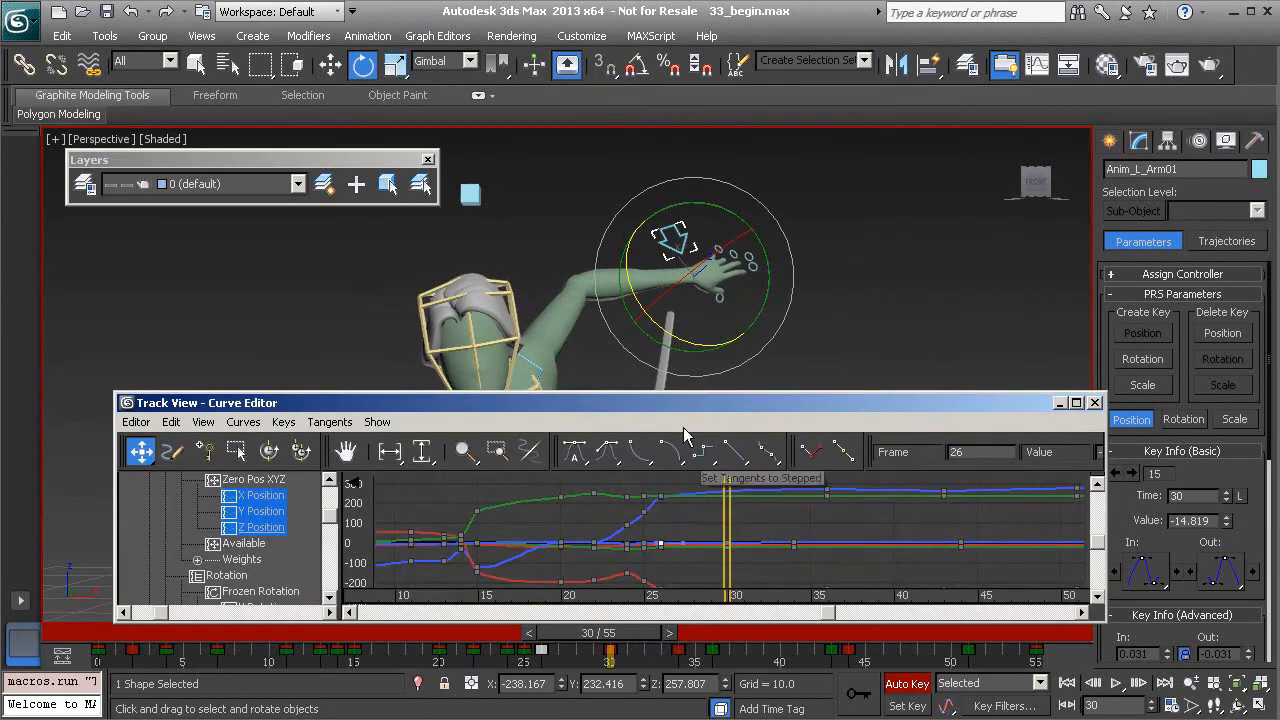
left_click_drag(683, 409, 676, 313)
left_click(257, 433)
middle_click_drag(723, 431, 790, 465)
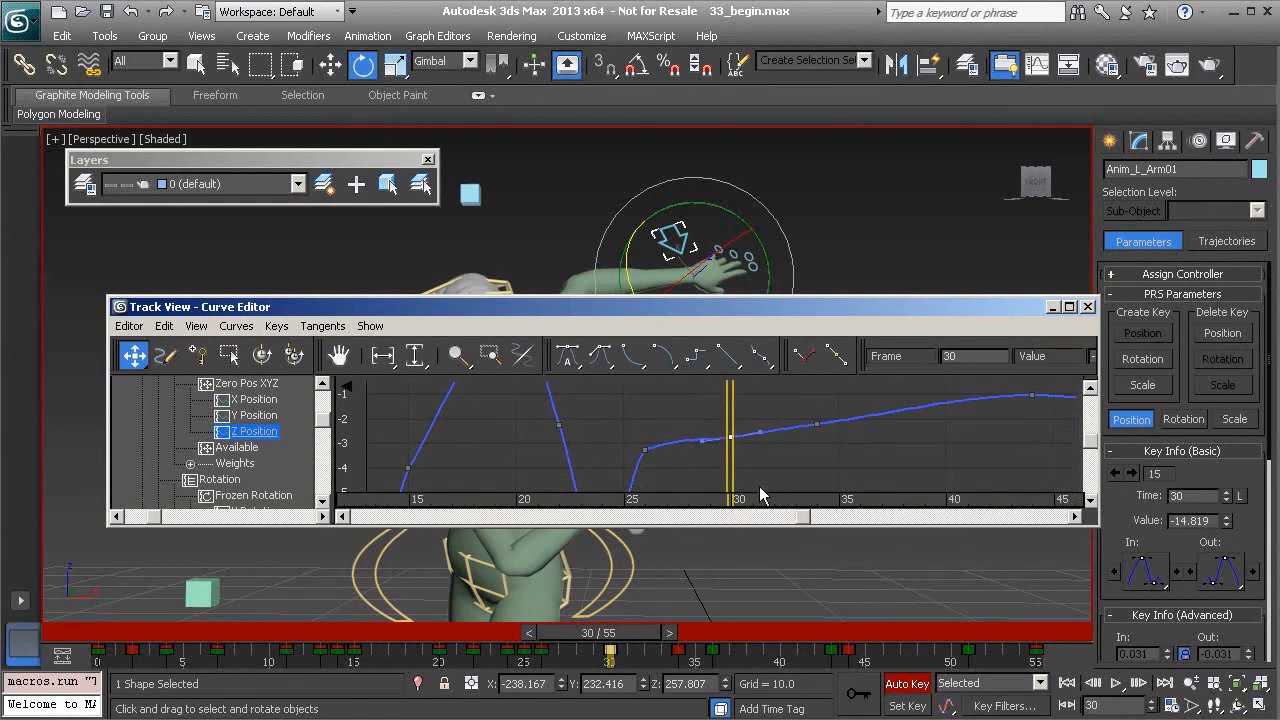
left_click_drag(640, 633, 705, 635)
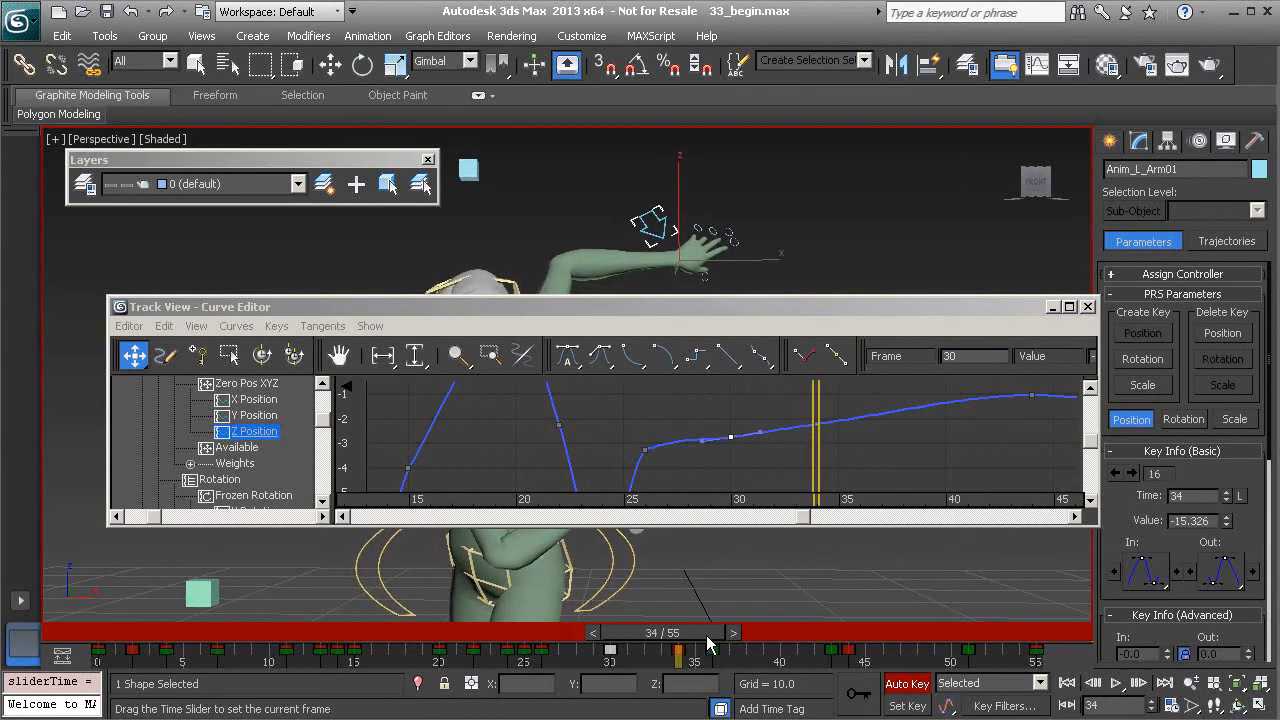
key("e")
left_click_drag(876, 456, 731, 412)
Step: Close the Curve Editor, deselect the hand control and play the animation from frame 20 to review the full arm motion
mouse_move(678, 632)
left_mouse_down()
mouse_move(524, 607)
mouse_move(795, 645)
mouse_move(407, 571)
left_mouse_up()
left_click(1089, 307)
left_click(751, 443)
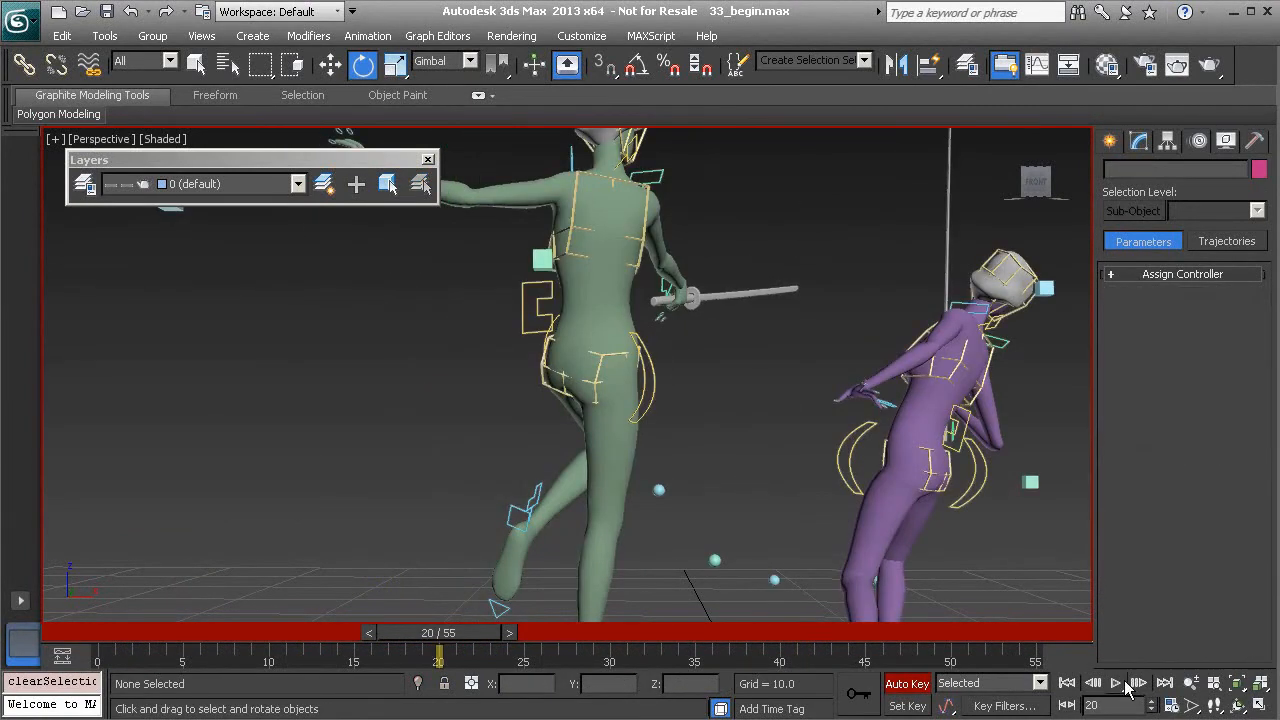
left_click(1118, 683)
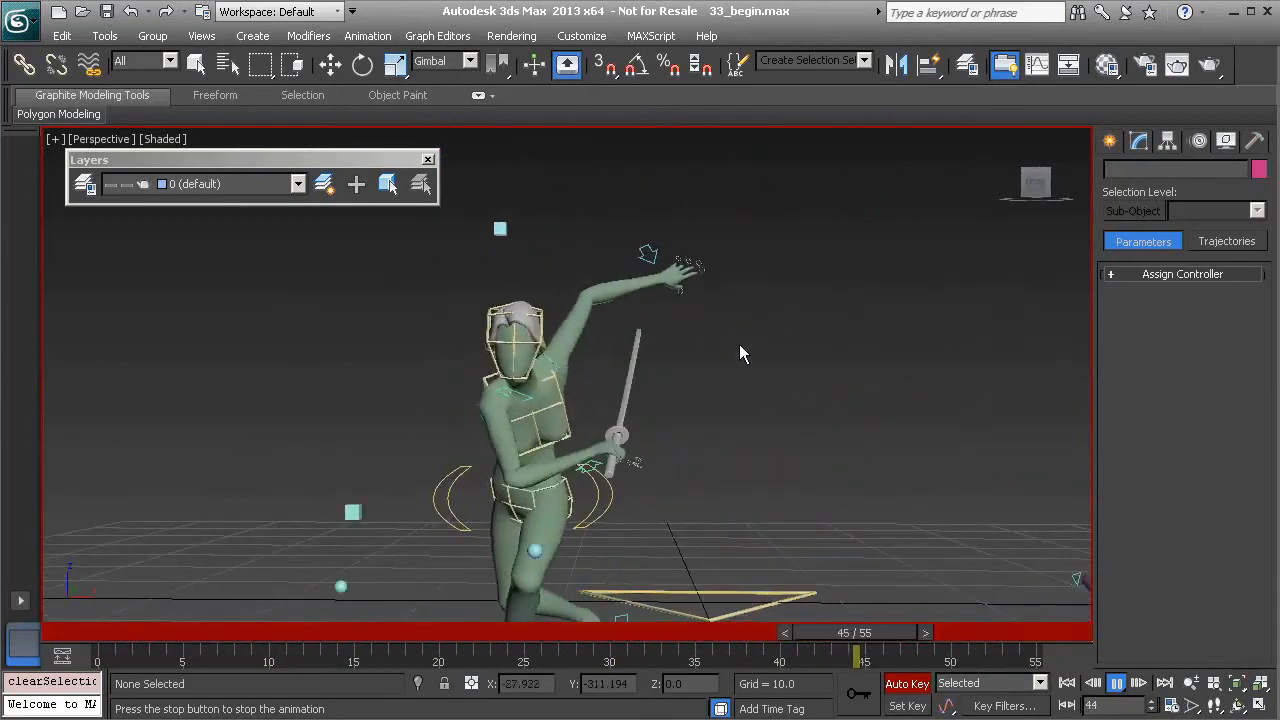
scroll(731, 380, "down", 1)
middle_click_drag(721, 376, 600, 376)
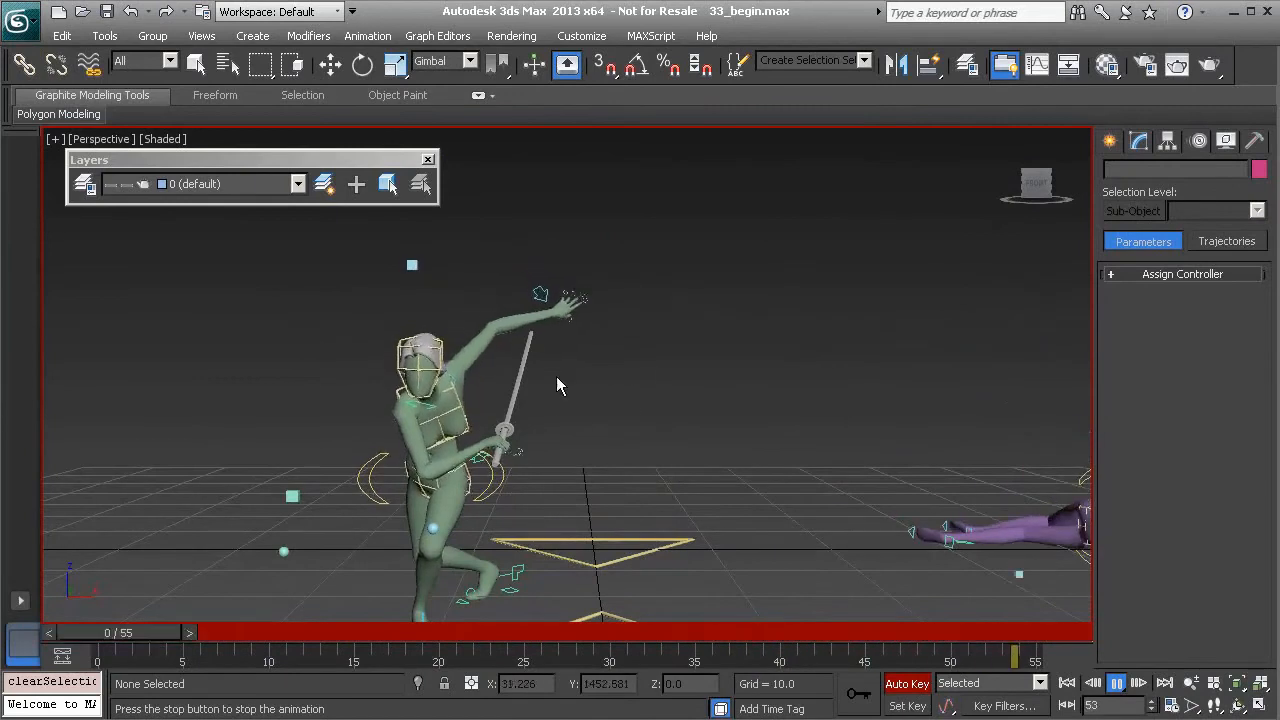